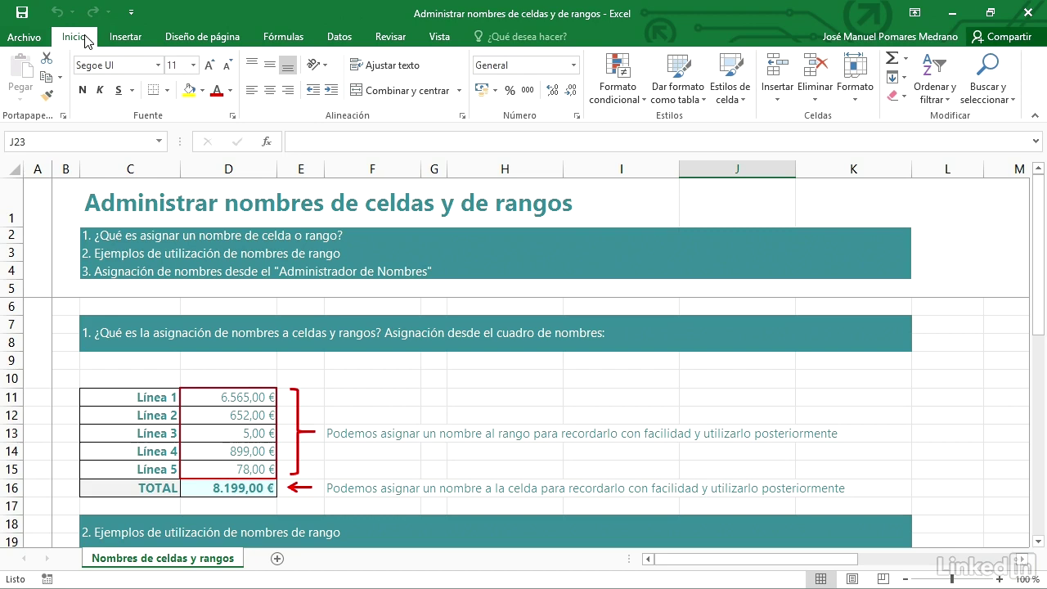
- Assign the name RangoLineas to the line amounts in D11:D15, then select the range by its name
left_click_drag(241, 398, 235, 469)
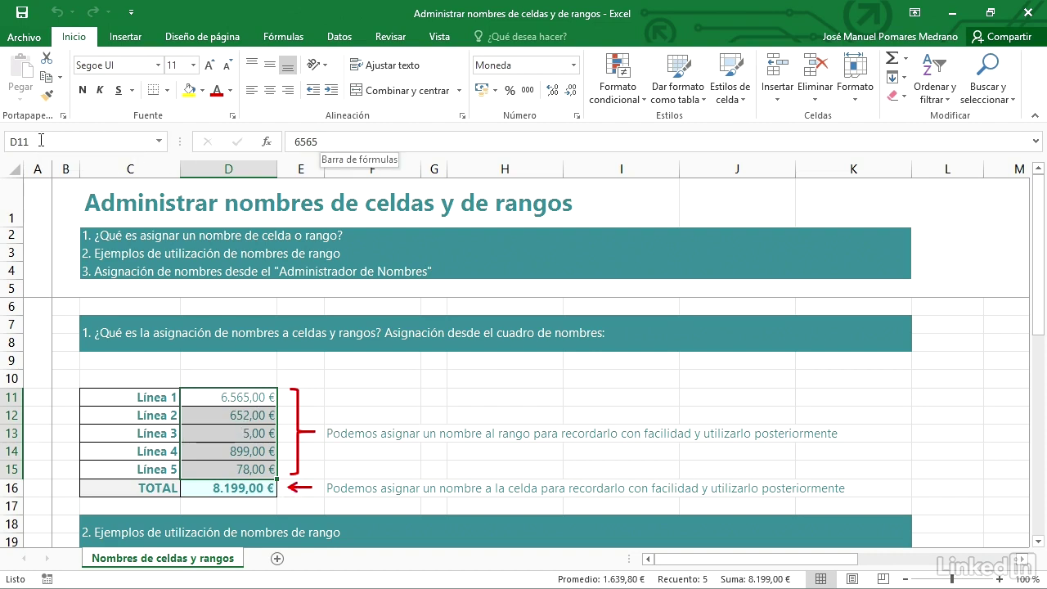
left_click(90, 140)
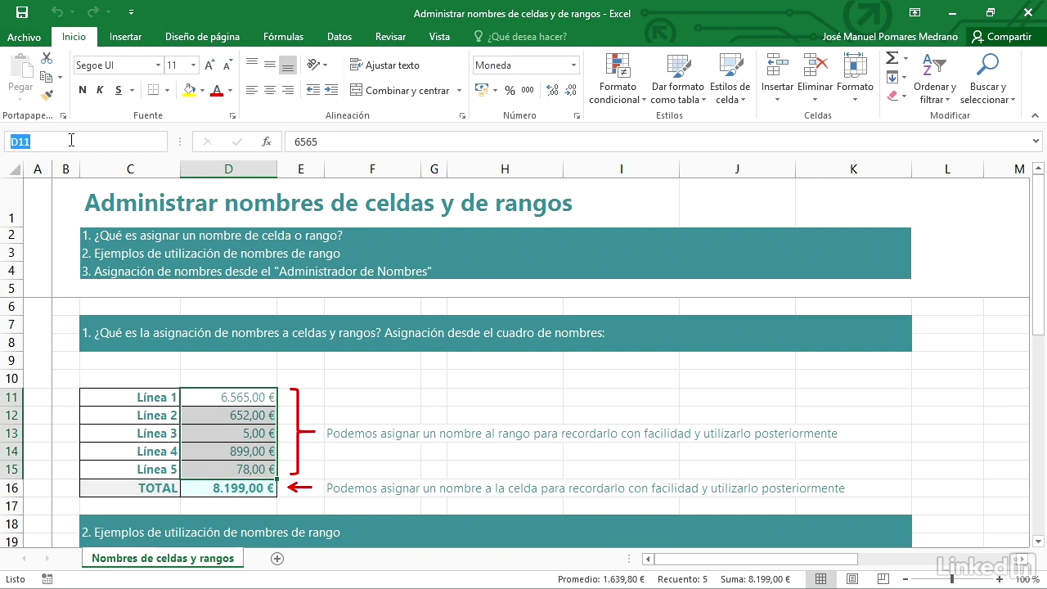
type("RangoLineas")
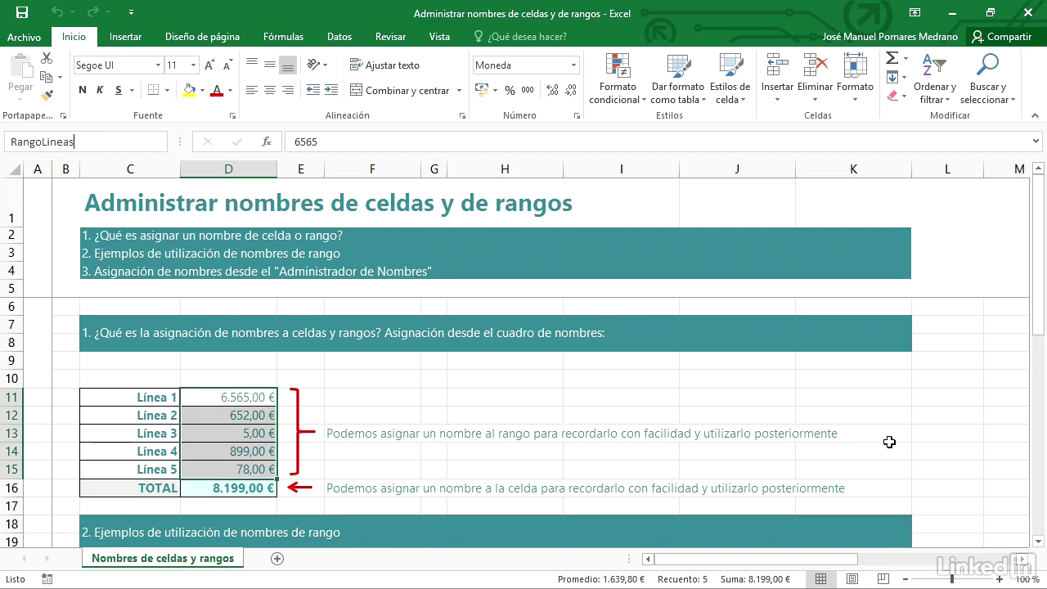
key("Return")
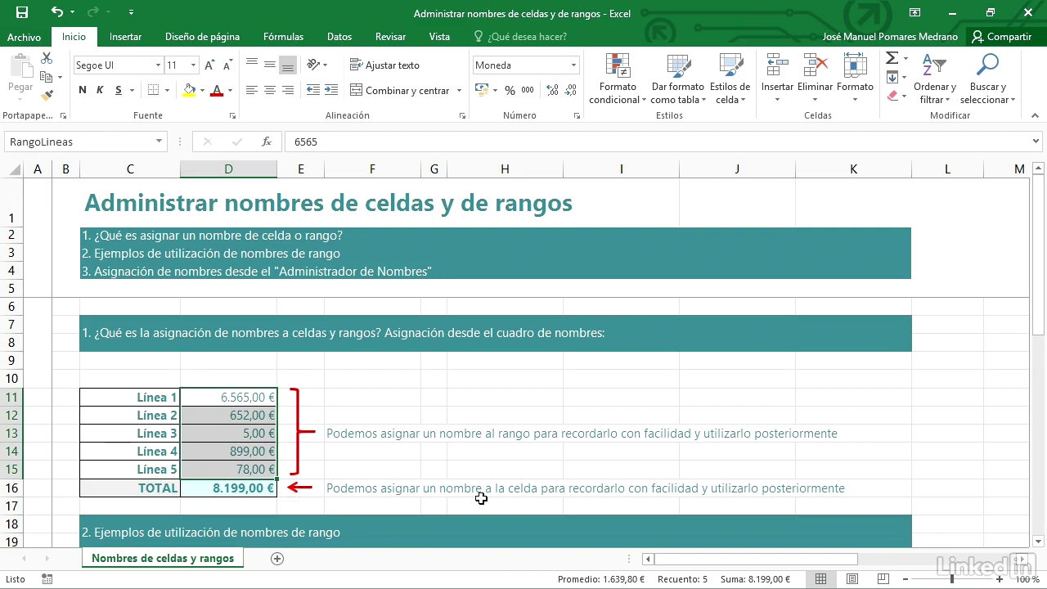
left_click(161, 142)
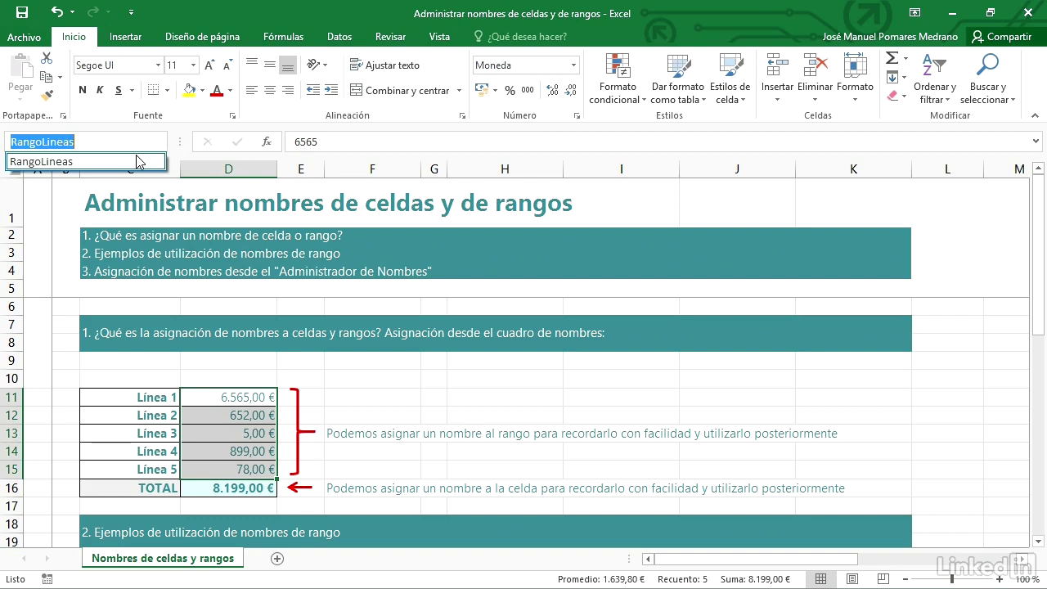
left_click(35, 163)
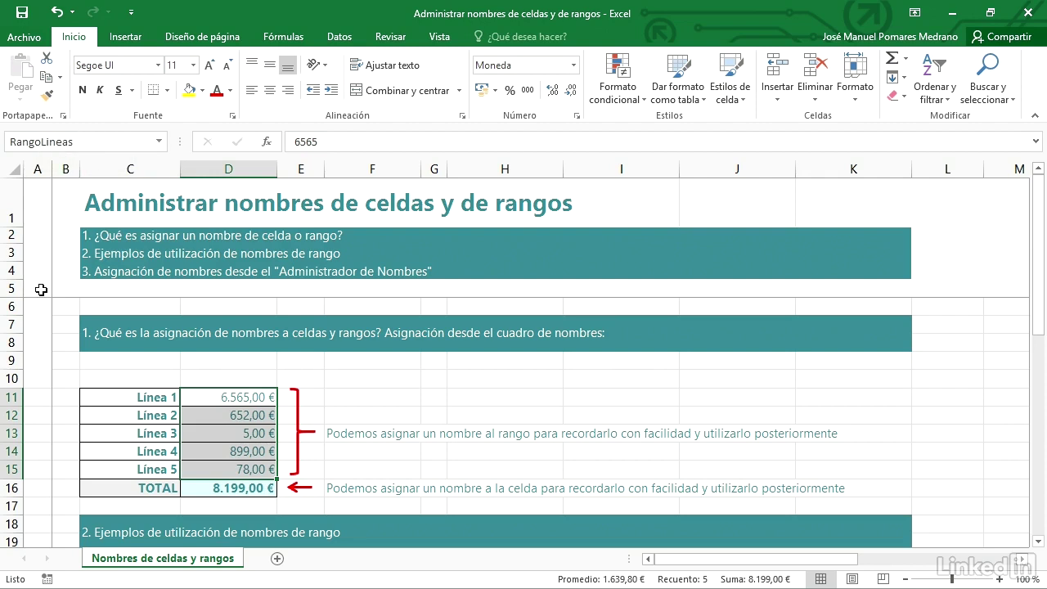
left_click(455, 399)
- Assign the name TotalGeneral to the total cell D16 and check the list of defined names
left_click(252, 491)
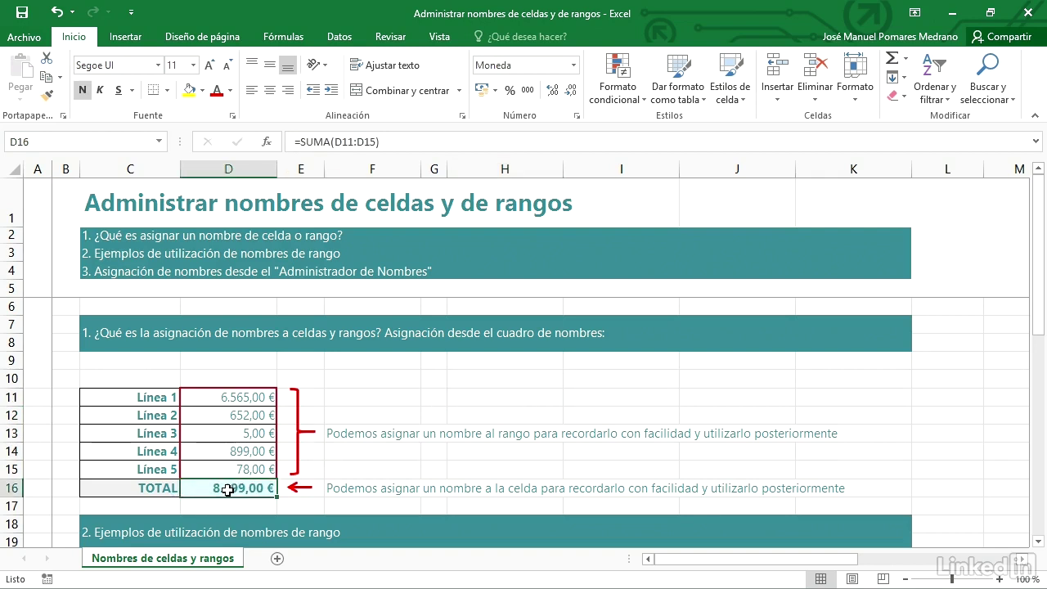
left_click(59, 143)
type("TotalGeneral")
key("Return")
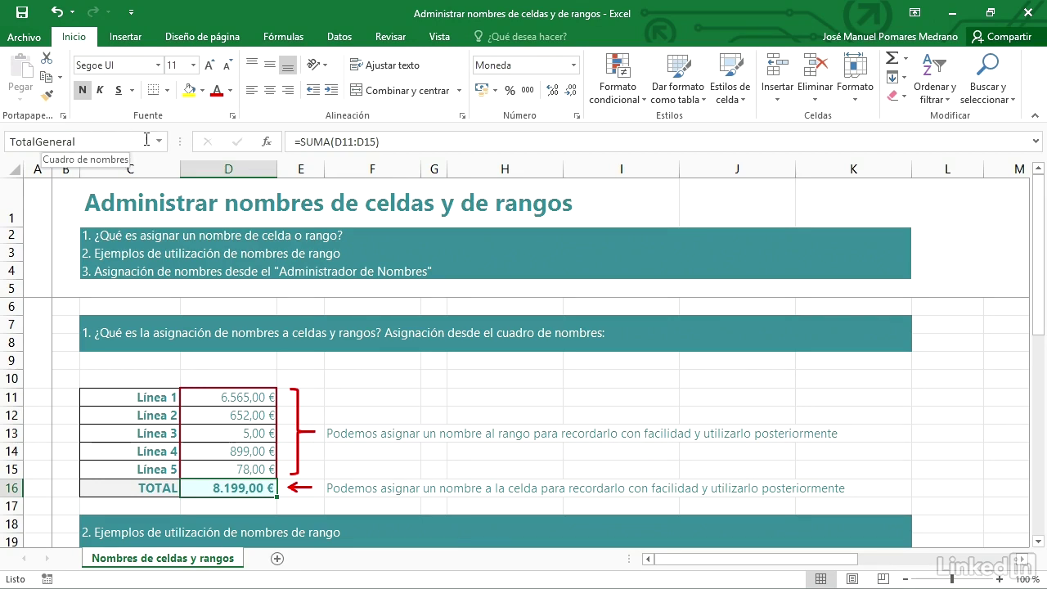
left_click(158, 141)
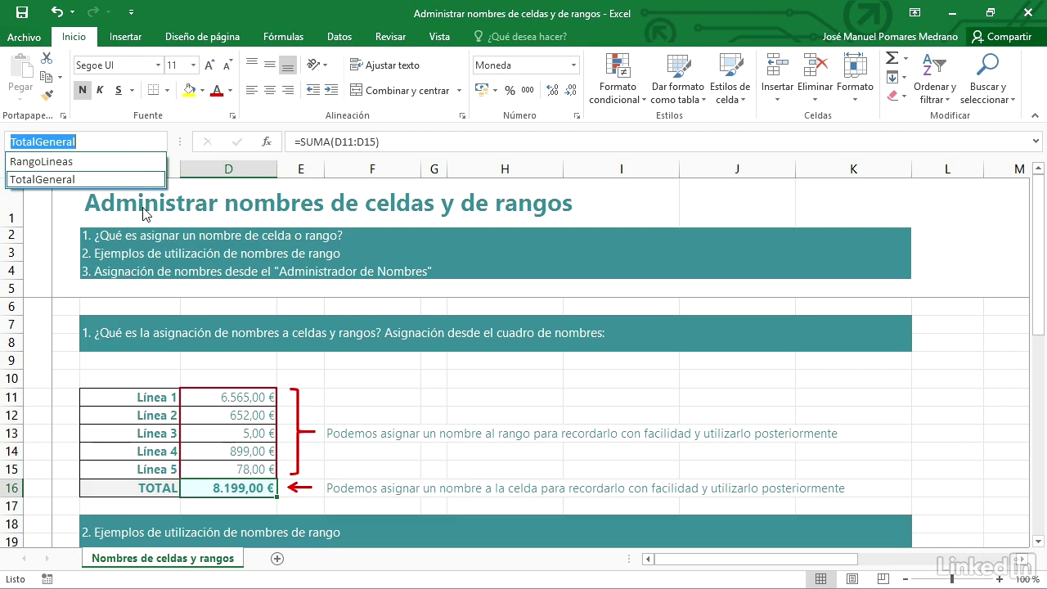
left_click(506, 398)
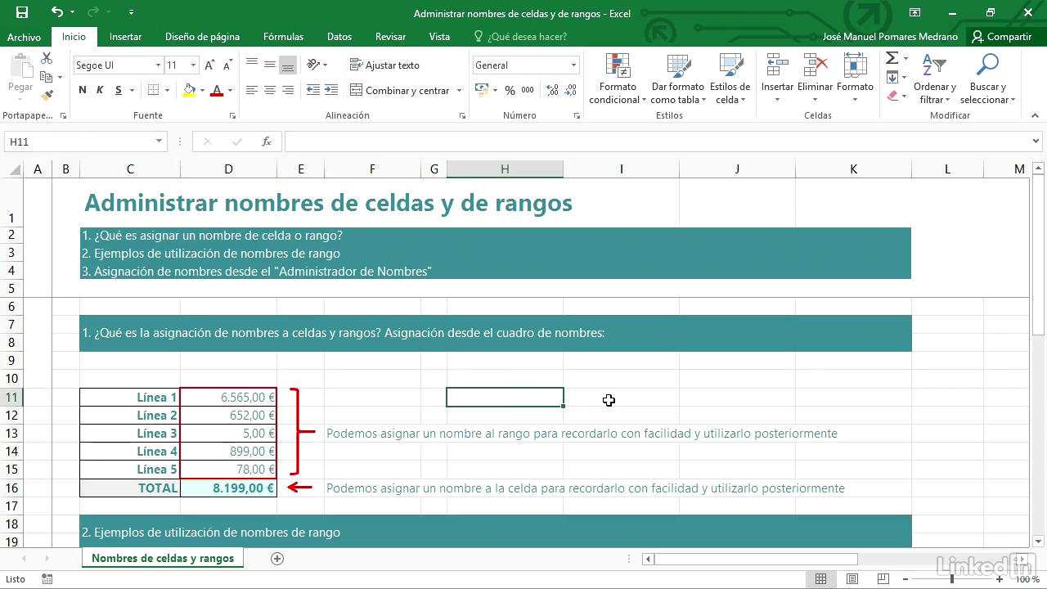
- Enter =SUMA(RangoLineas) in cell J22 and compare its result with the table total
scroll(609, 400, "down", 4)
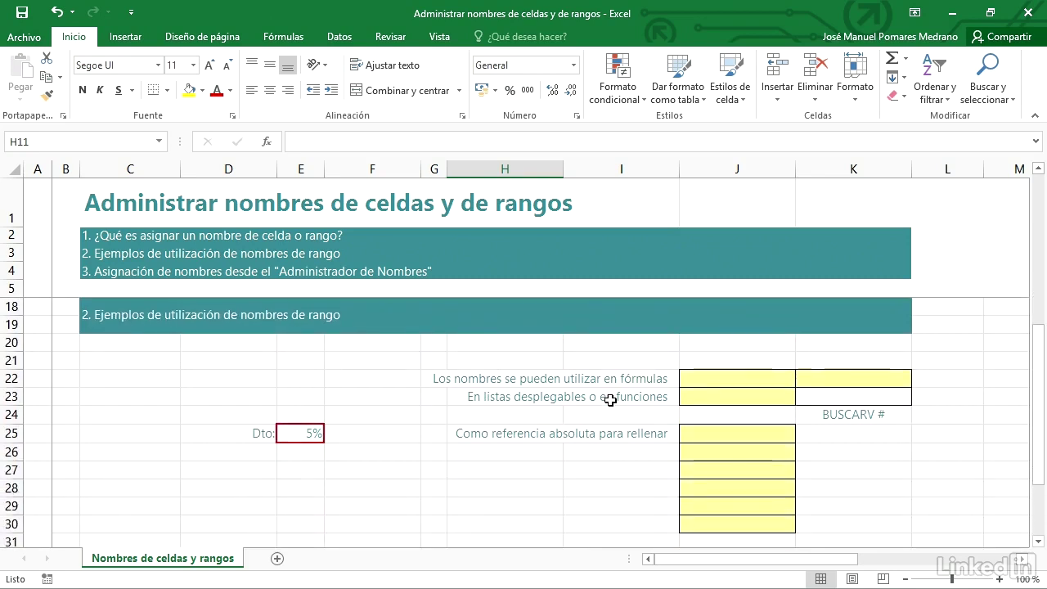
left_click(754, 382)
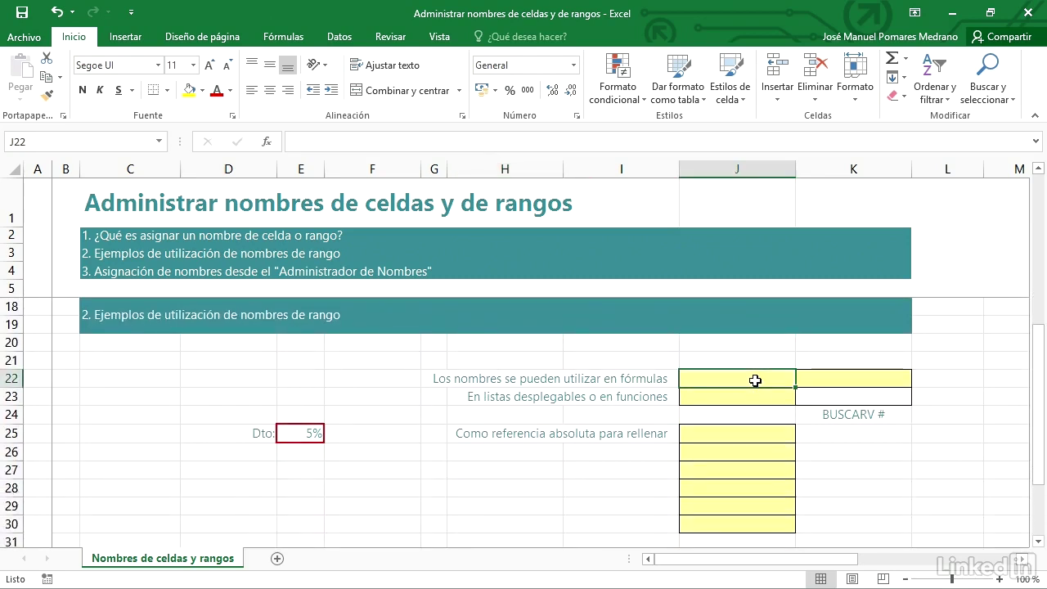
left_click(354, 144)
type("=suma(")
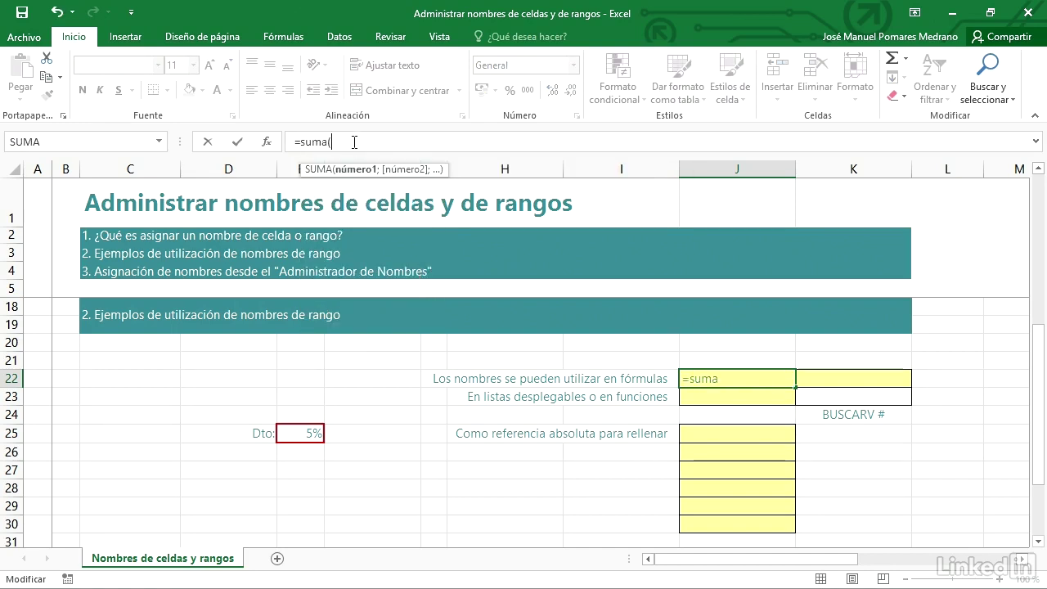
type("ra")
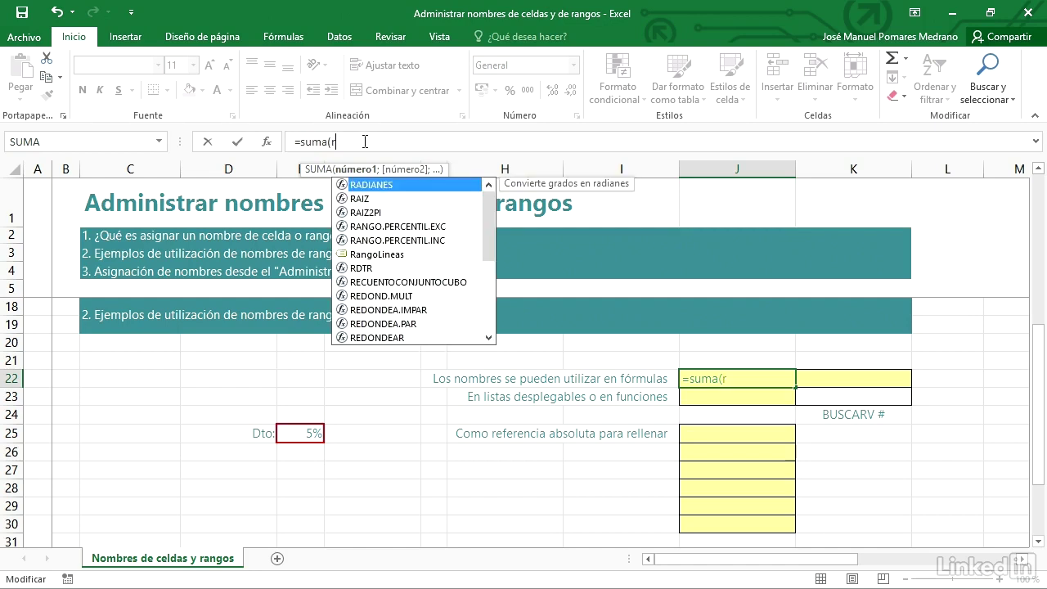
left_click(392, 257)
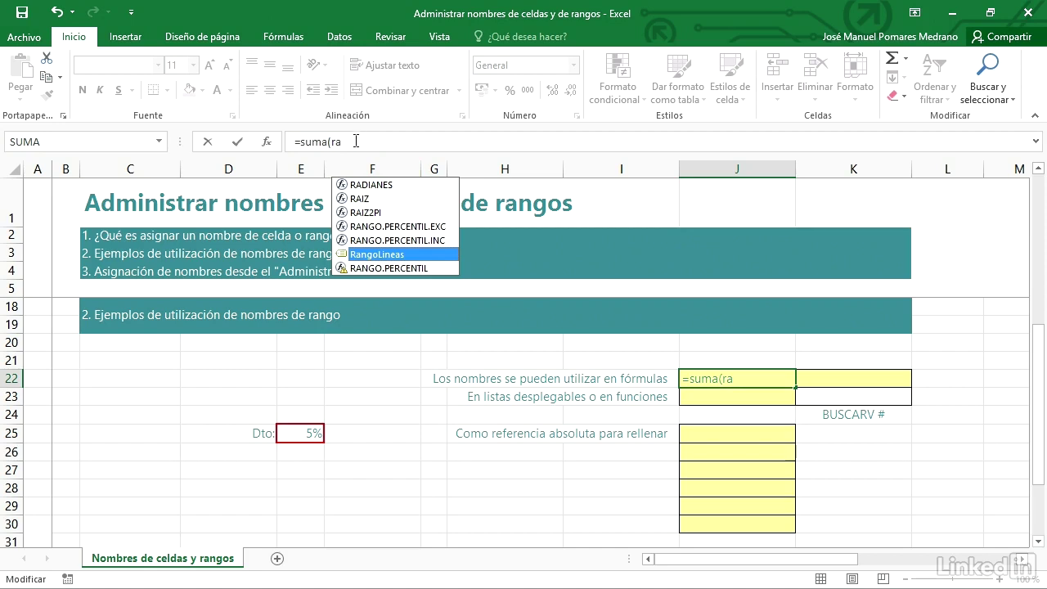
double_click(378, 255)
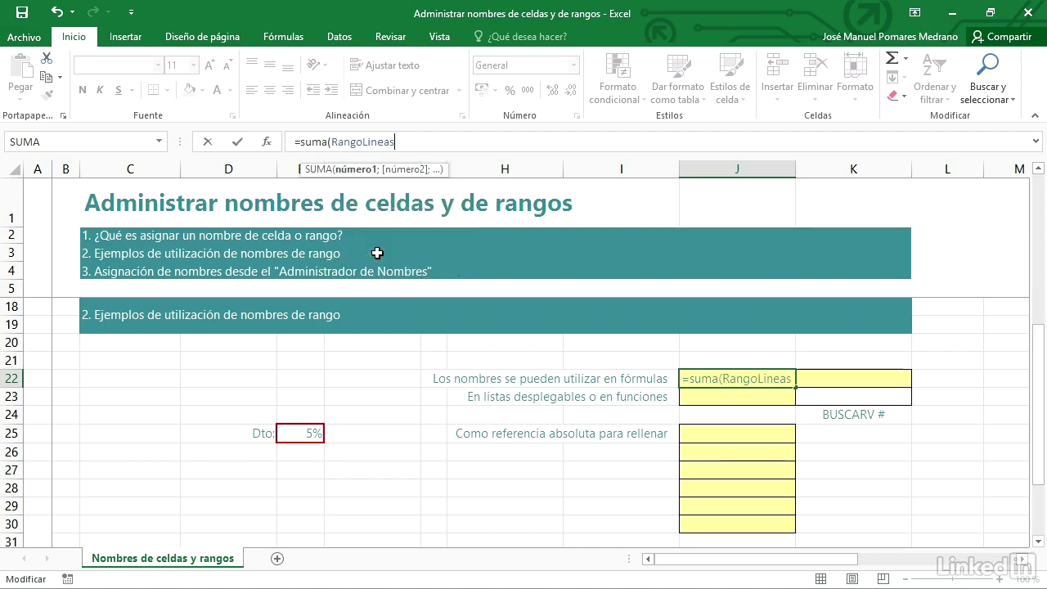
type(")")
key("Return")
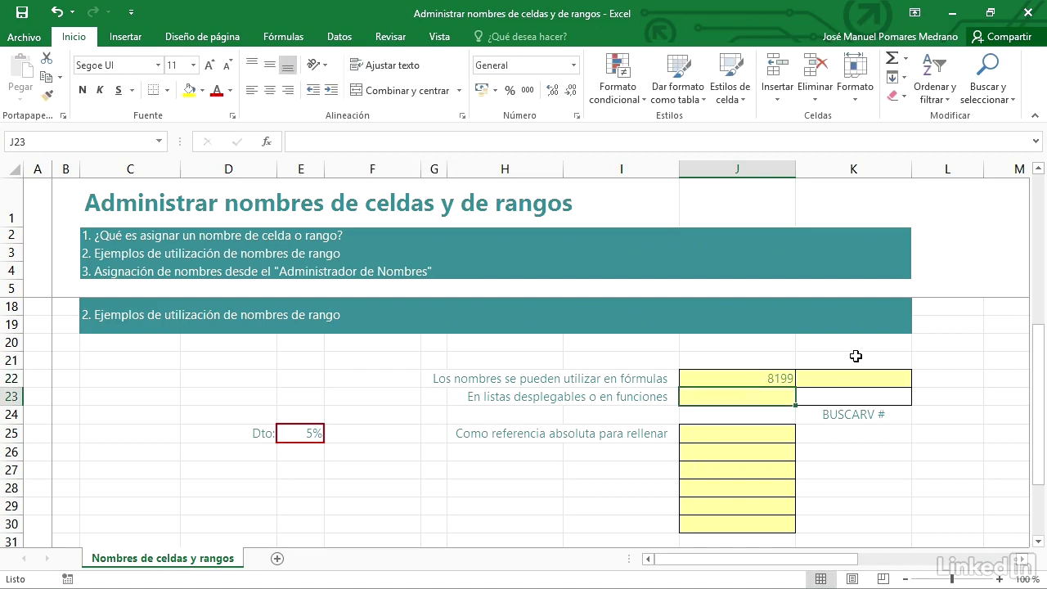
left_click(750, 379)
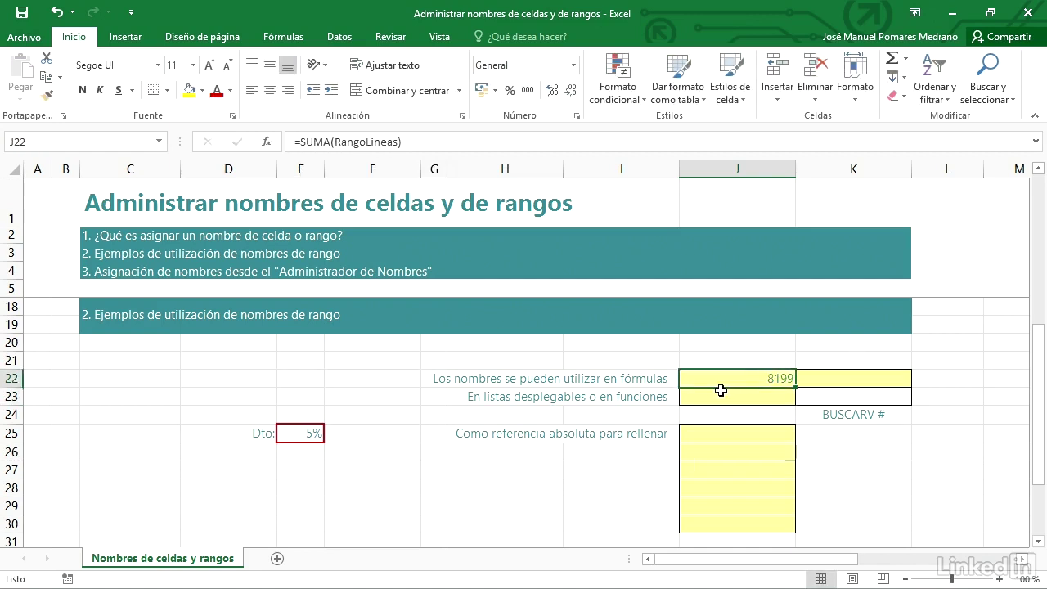
scroll(720, 390, "up", 3)
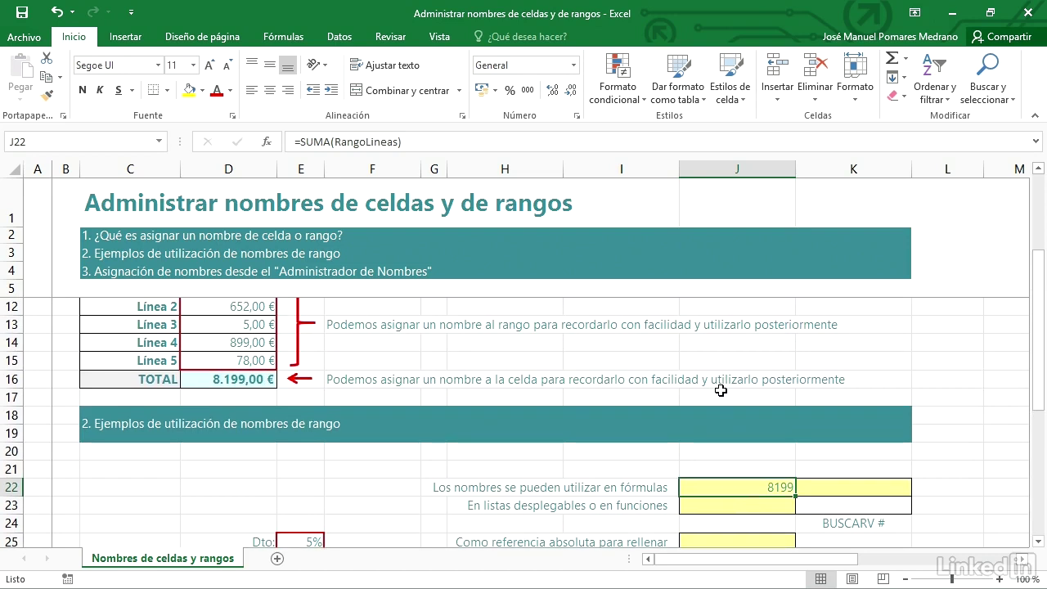
scroll(720, 389, "down", 3)
- Enter the formula =TotalGeneral*3 in cell K22
left_click(855, 376)
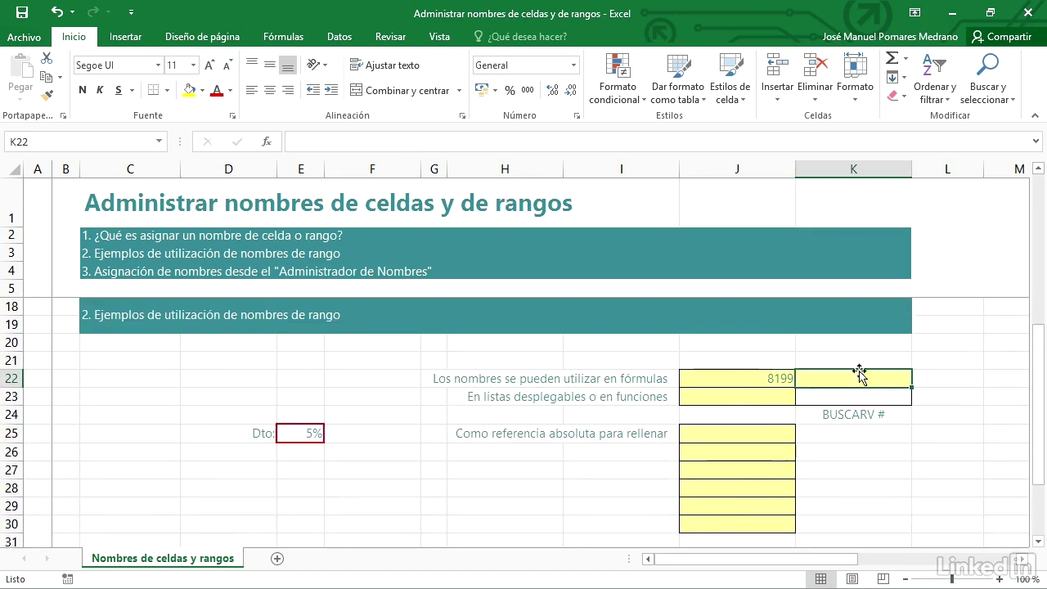
left_click(434, 141)
type("=to")
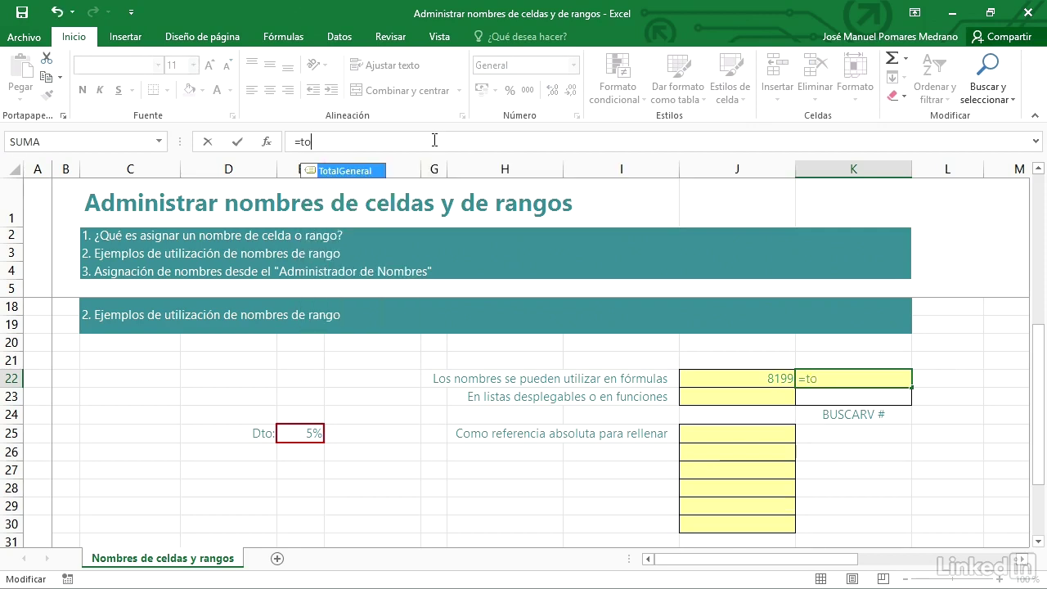
key("Tab")
type("*3")
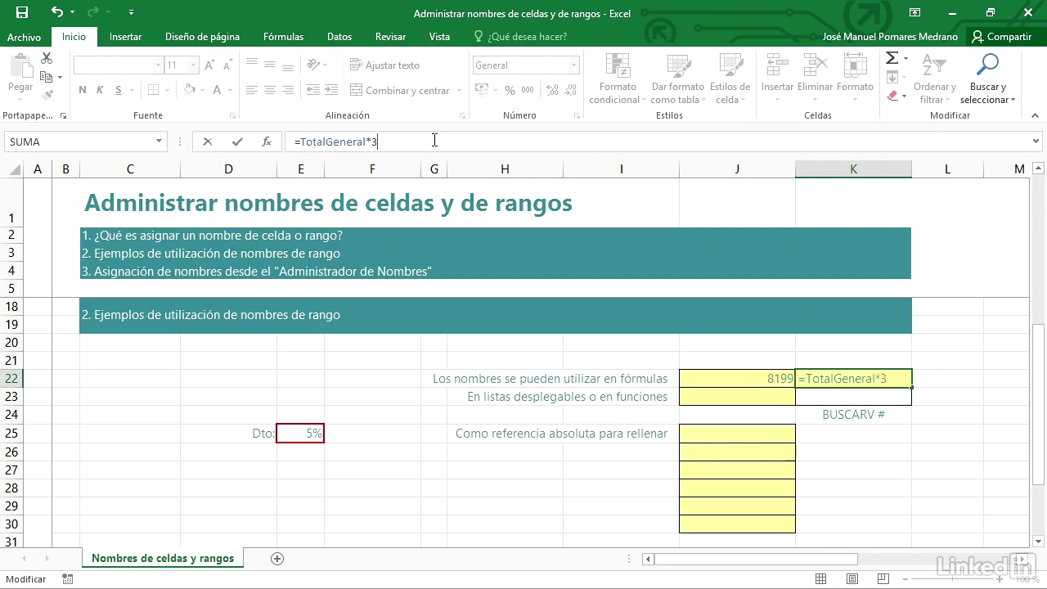
key("Return")
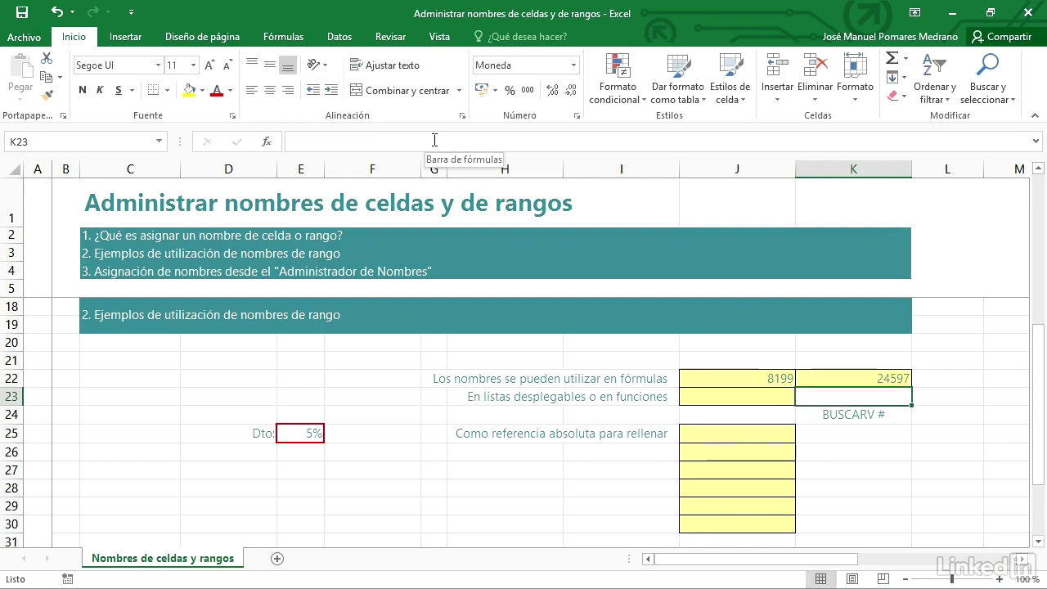
- Assign the name TablaLineas to the line labels and amounts in C11:D15
left_click(726, 397)
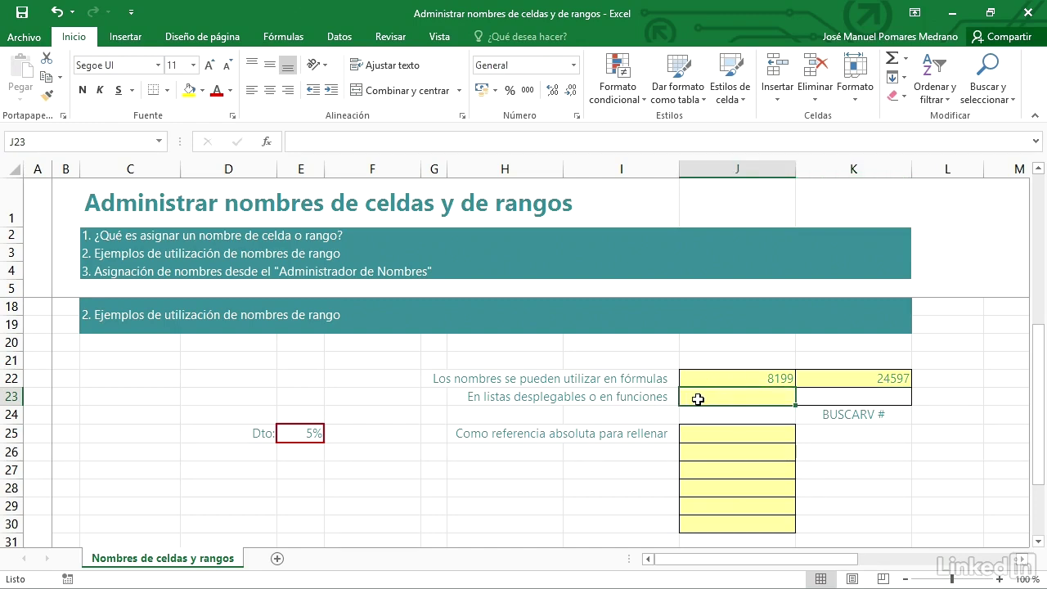
scroll(698, 397, "up", 3)
scroll(698, 399, "up", 1)
left_click_drag(109, 394, 235, 470)
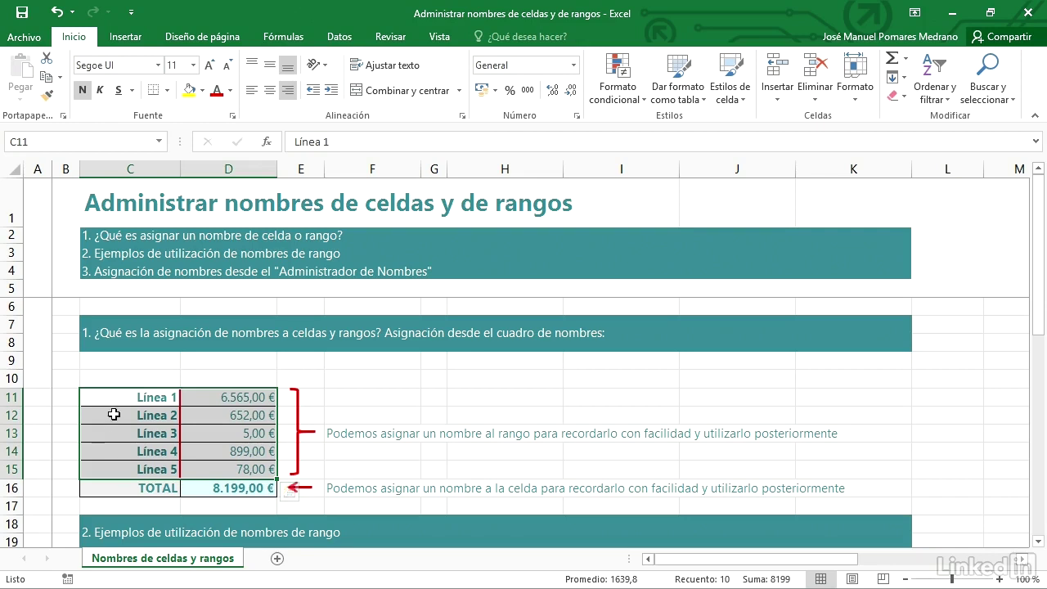
left_click(77, 141)
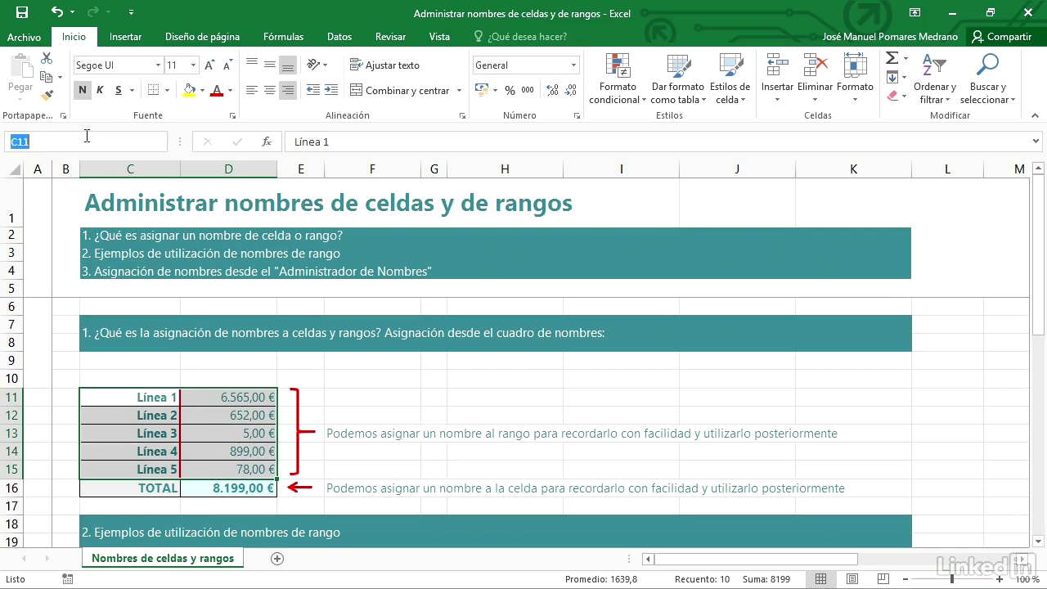
type("TablaLineas")
key("Return")
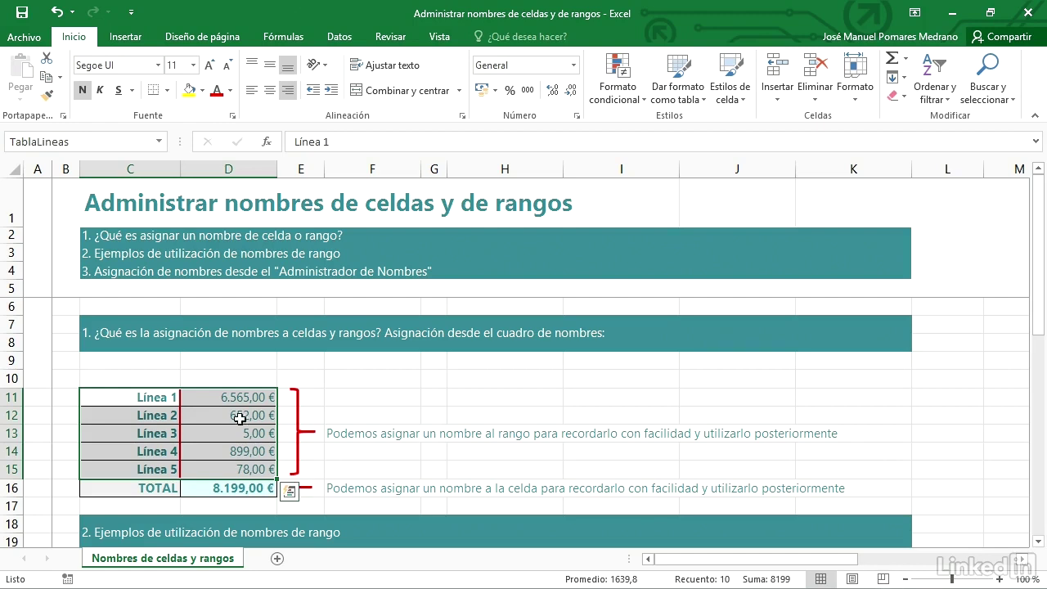
- Assign the name ListaLineas to the line labels in C11:C15
left_click_drag(147, 398, 149, 475)
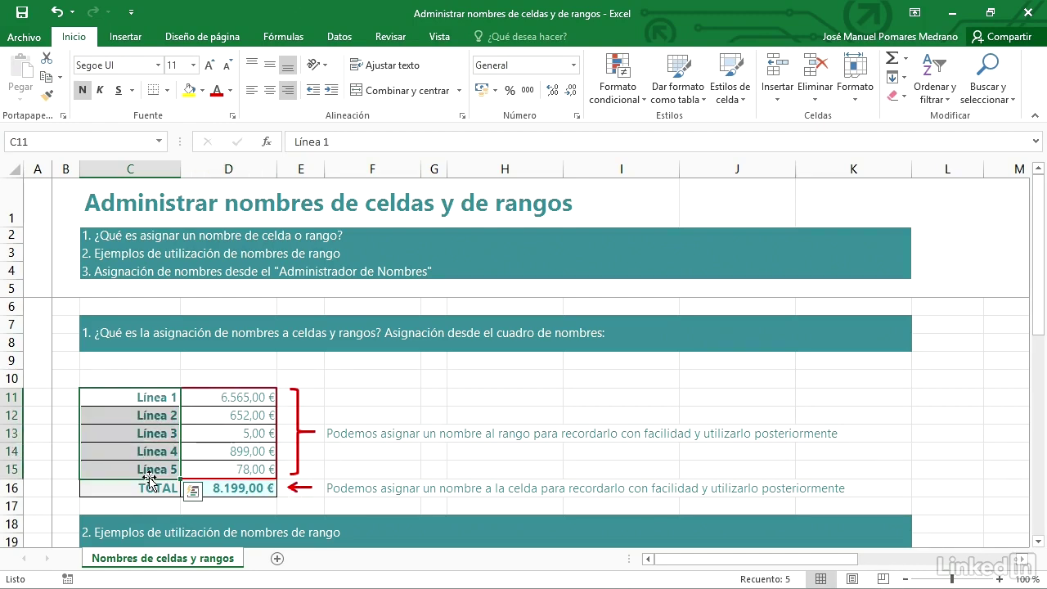
left_click(54, 138)
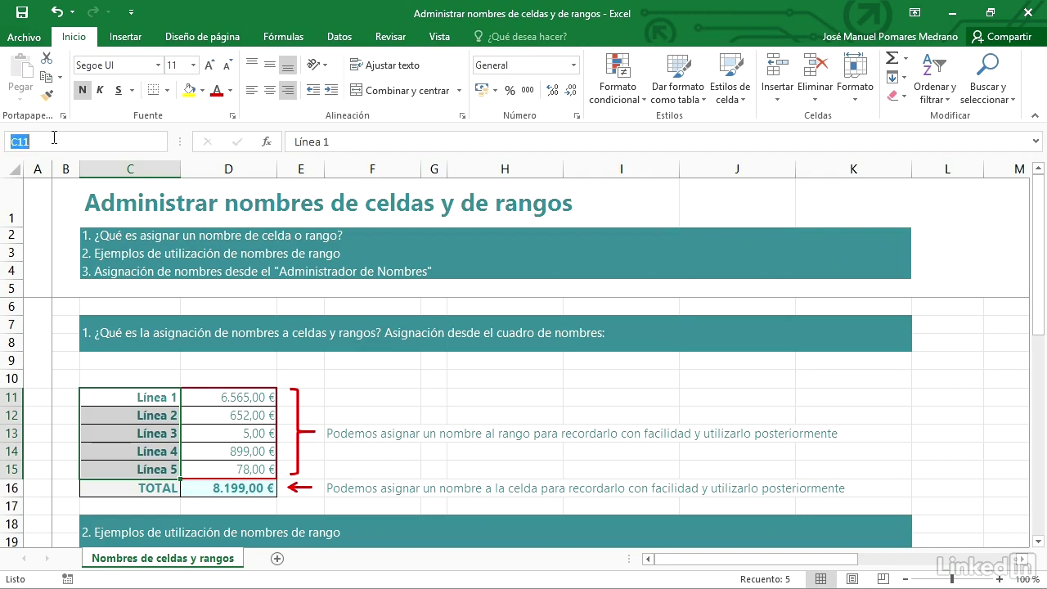
type("ListaLineas")
key("Return")
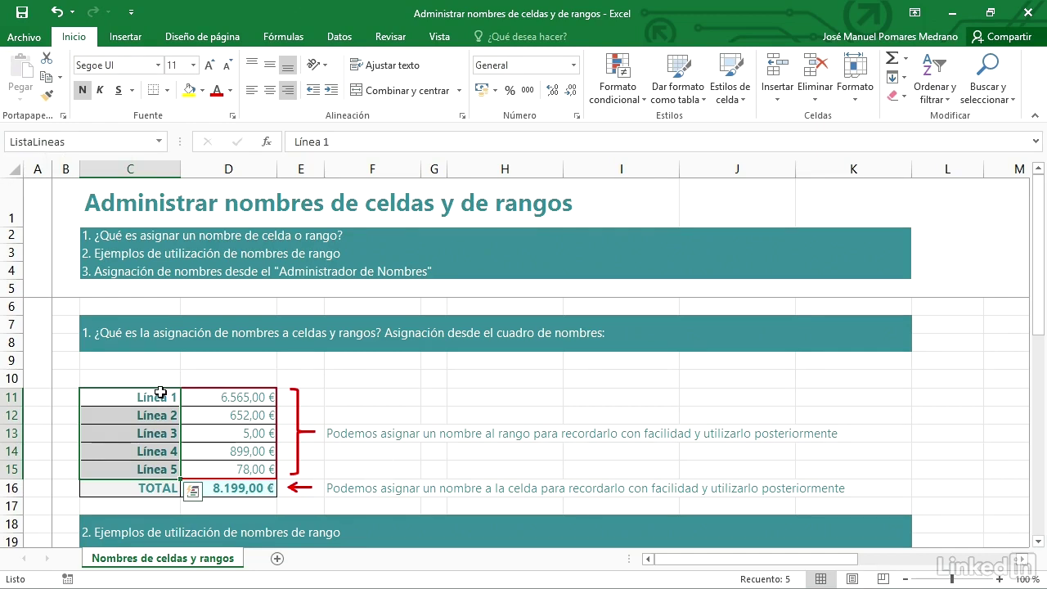
left_click(541, 450)
- Add a list validation to cell J23 with =ListaLineas as its source and choose Línea 3 from the drop-down
scroll(564, 483, "down", 3)
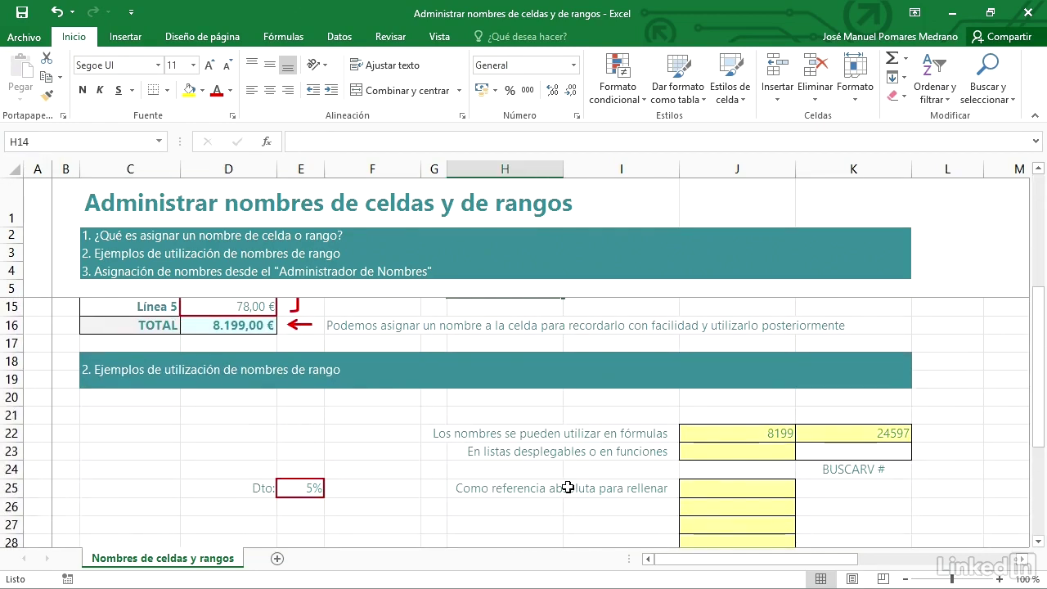
left_click(760, 454)
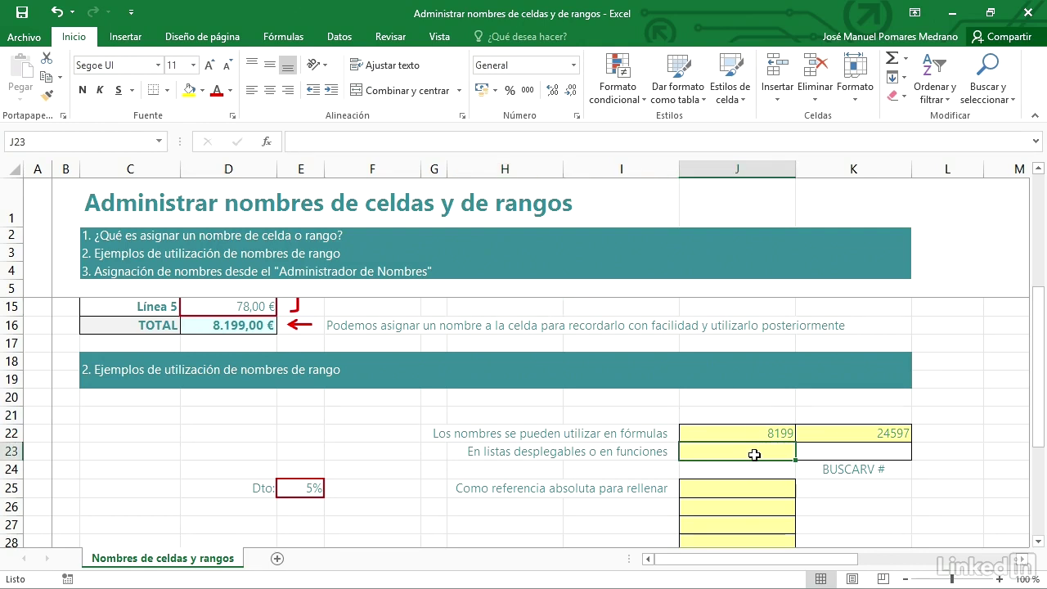
left_click(338, 38)
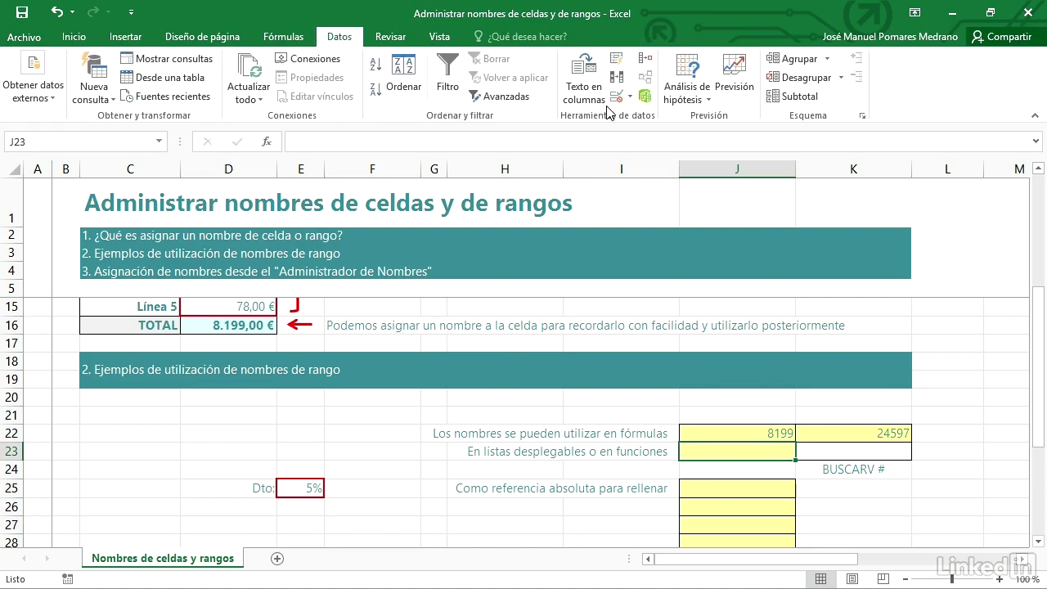
left_click(416, 135)
left_click(413, 177)
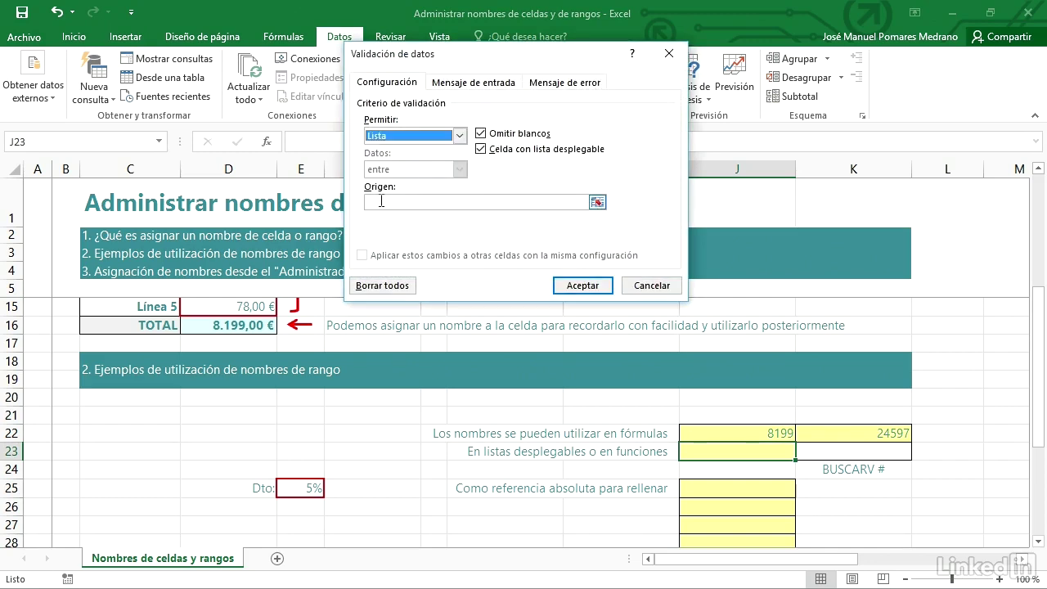
left_click(383, 202)
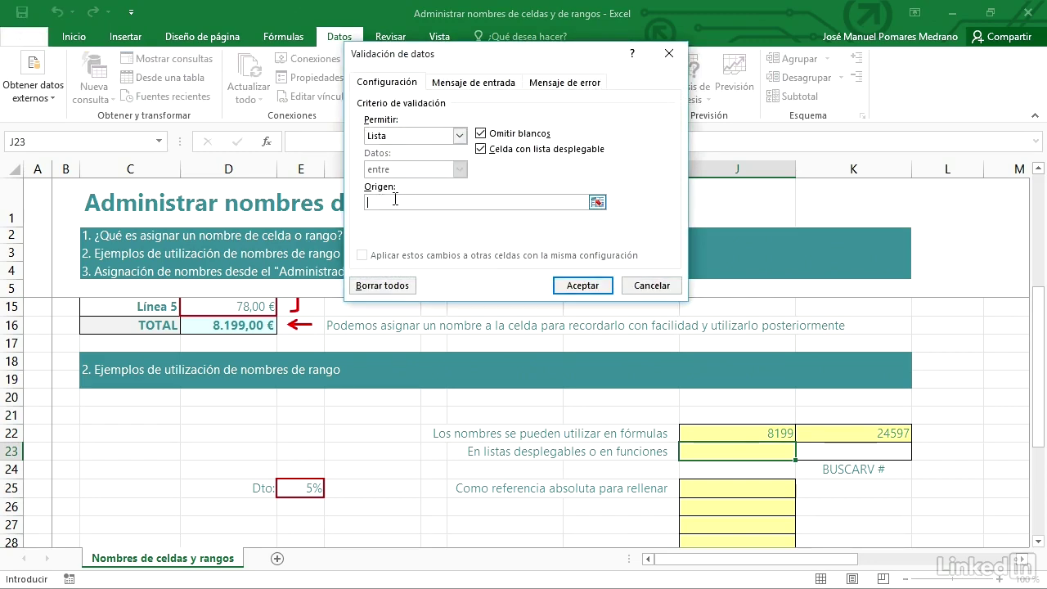
key("F3")
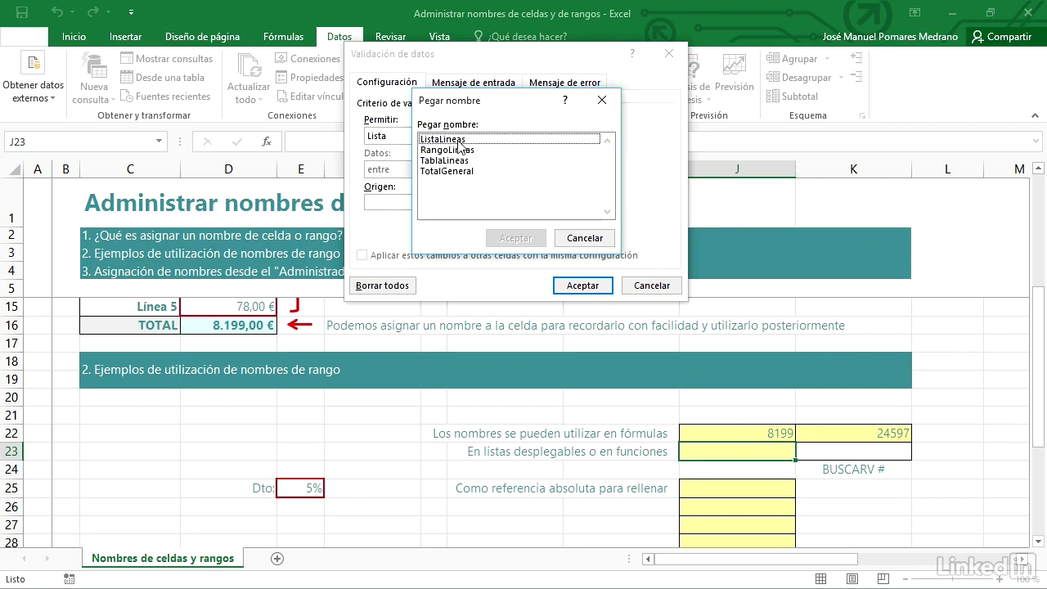
left_click(458, 147)
left_click(526, 241)
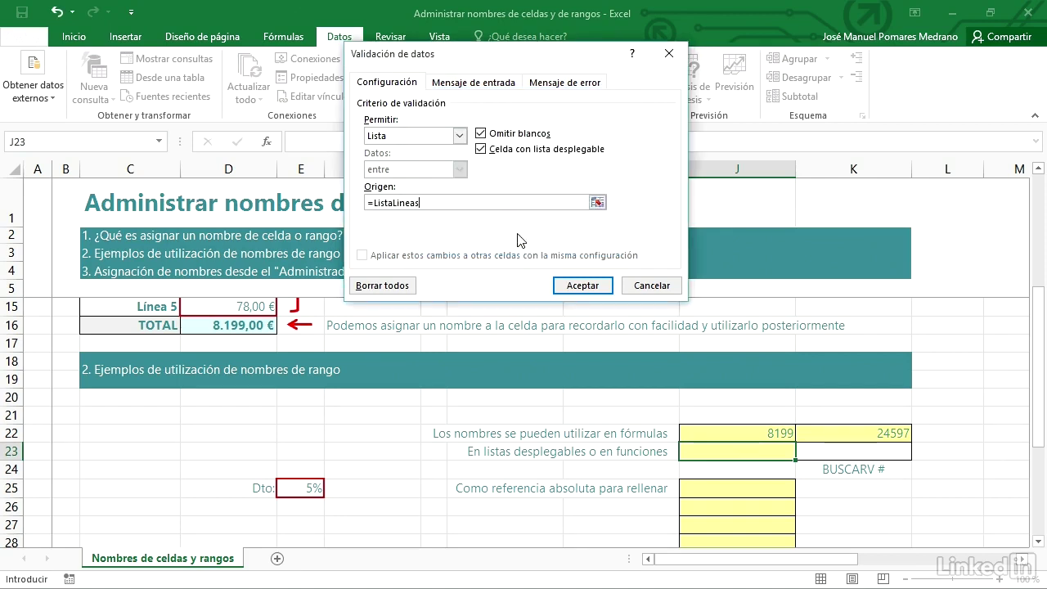
left_click(577, 286)
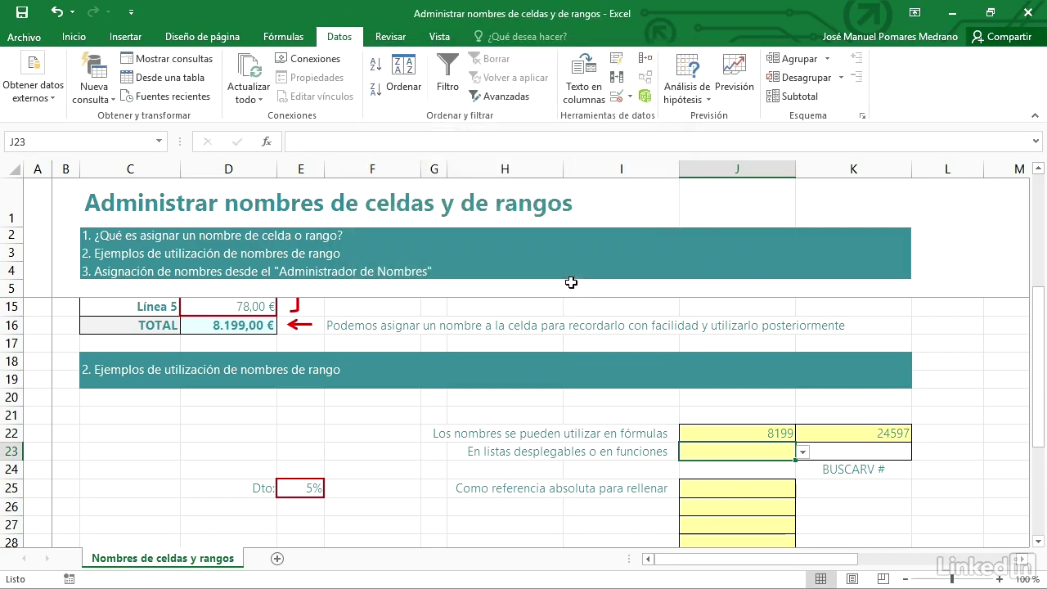
left_click(803, 451)
left_click(728, 489)
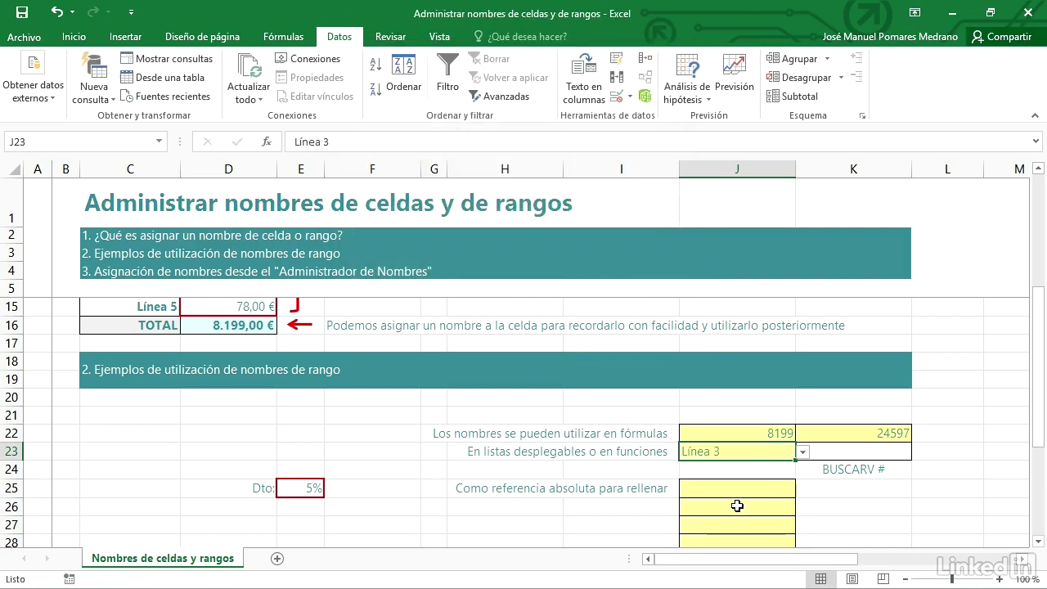
- Enter the formula =BUSCARV(J23;TablaLineas;2;FALSO) in cell K23
left_click(874, 455)
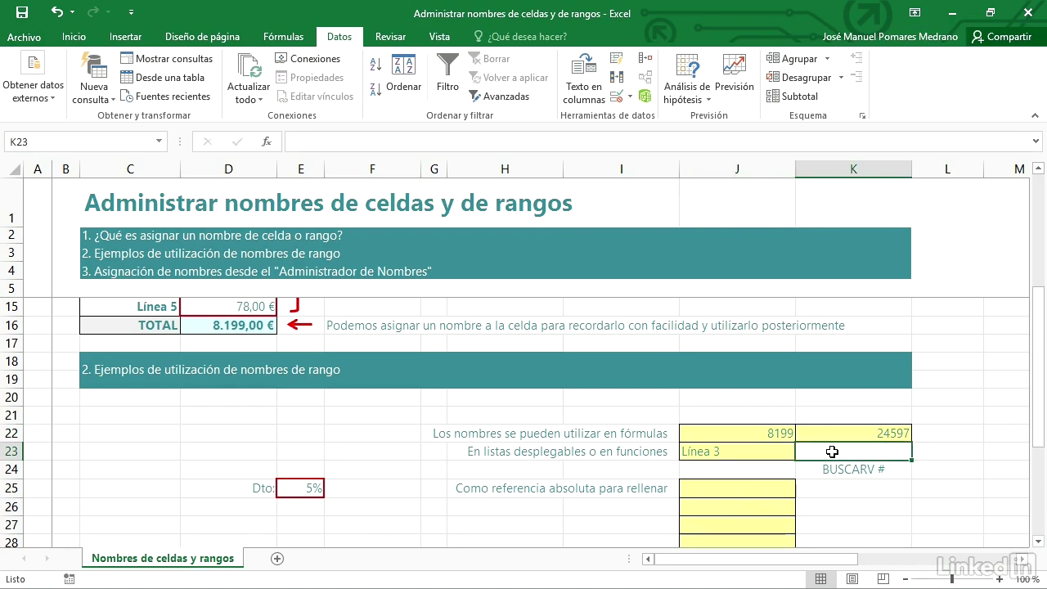
type("=")
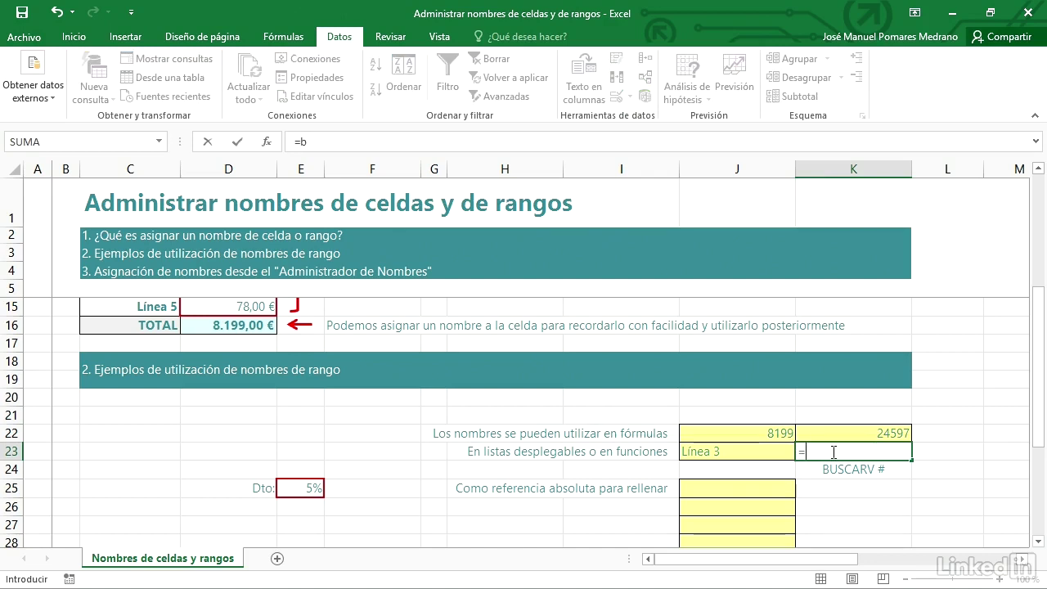
type("buscarv(")
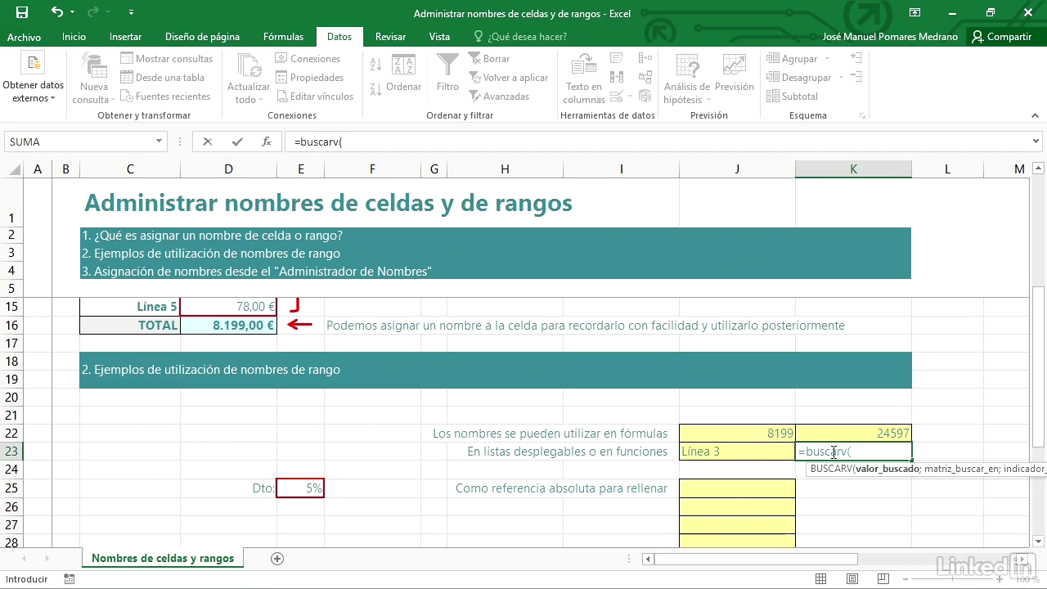
left_click(716, 449)
type(";ta")
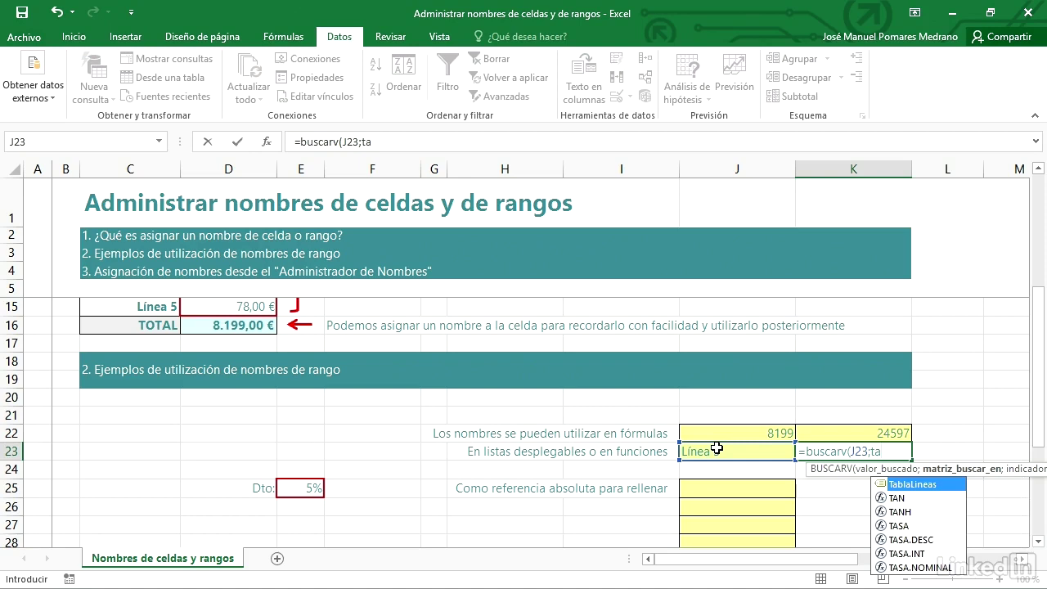
type("b")
key("Tab")
type(";2;")
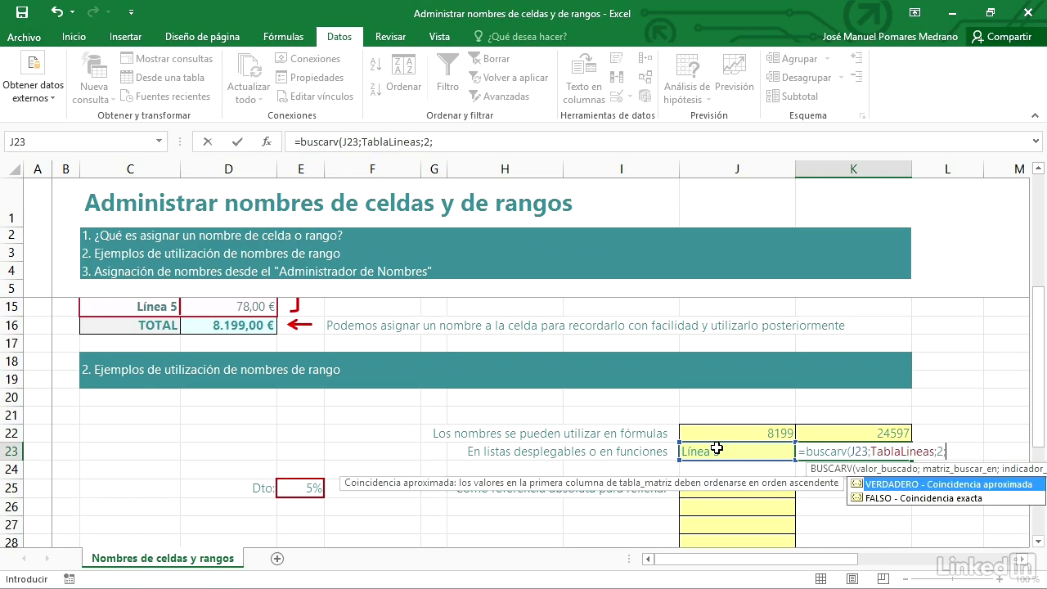
type("falso)")
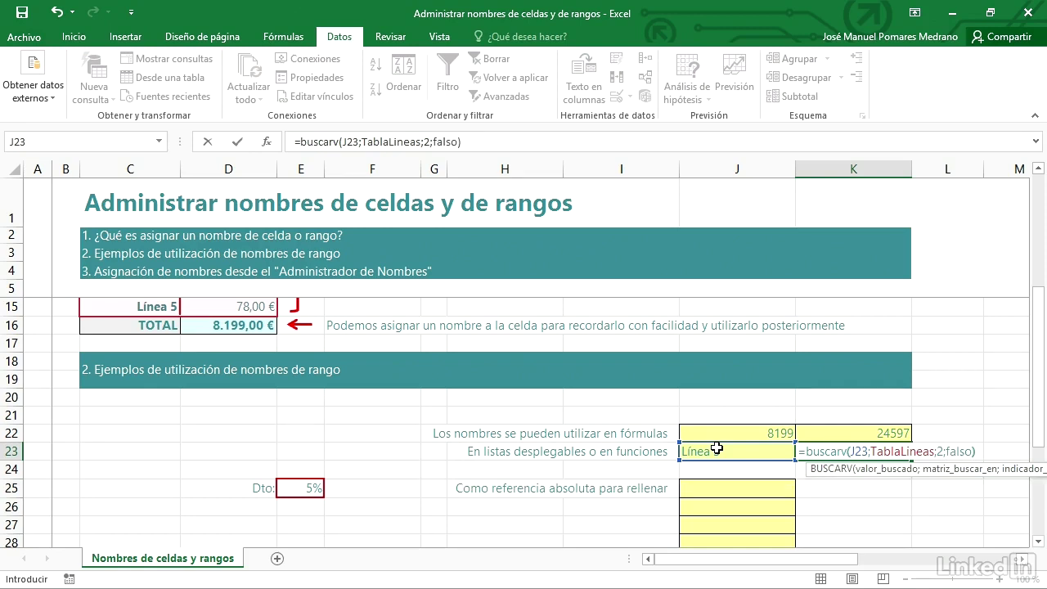
key("Return")
key("Return")
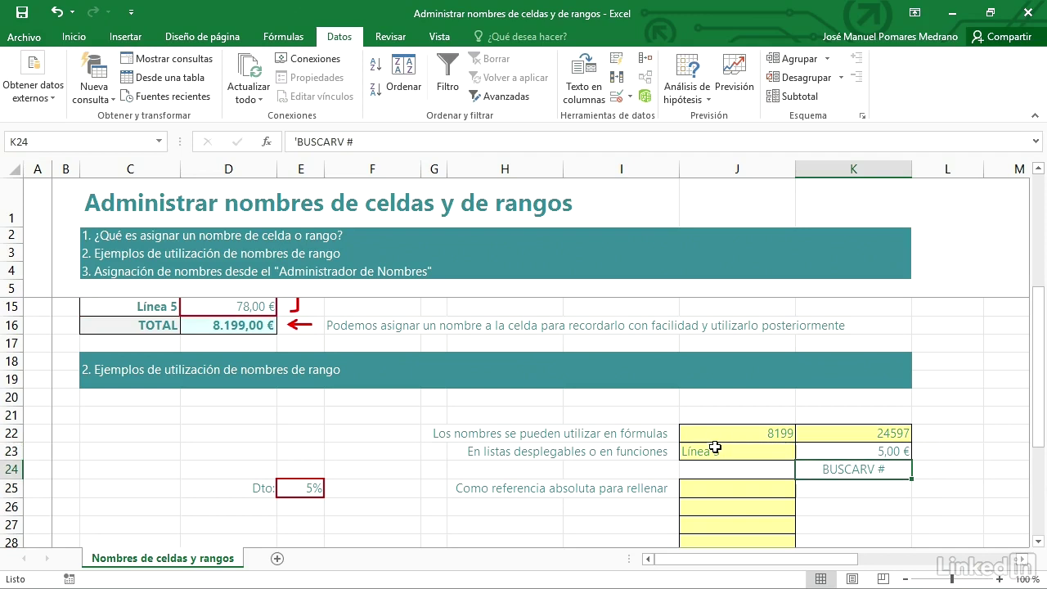
- Choose Línea 5 from the drop-down list in cell J23
left_click(716, 449)
left_click(801, 455)
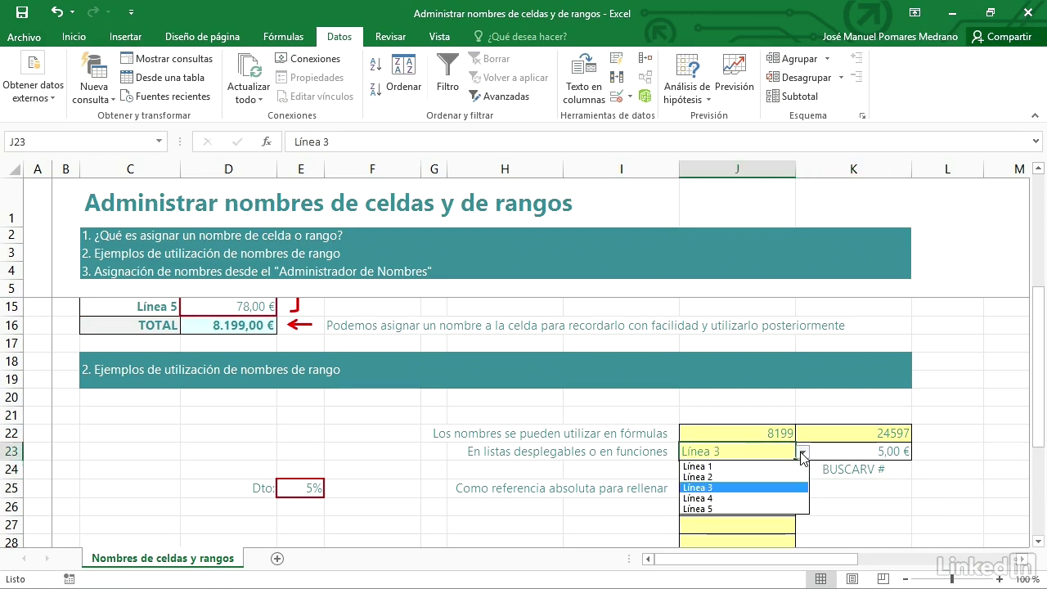
left_click(797, 466)
left_click(804, 455)
left_click(720, 508)
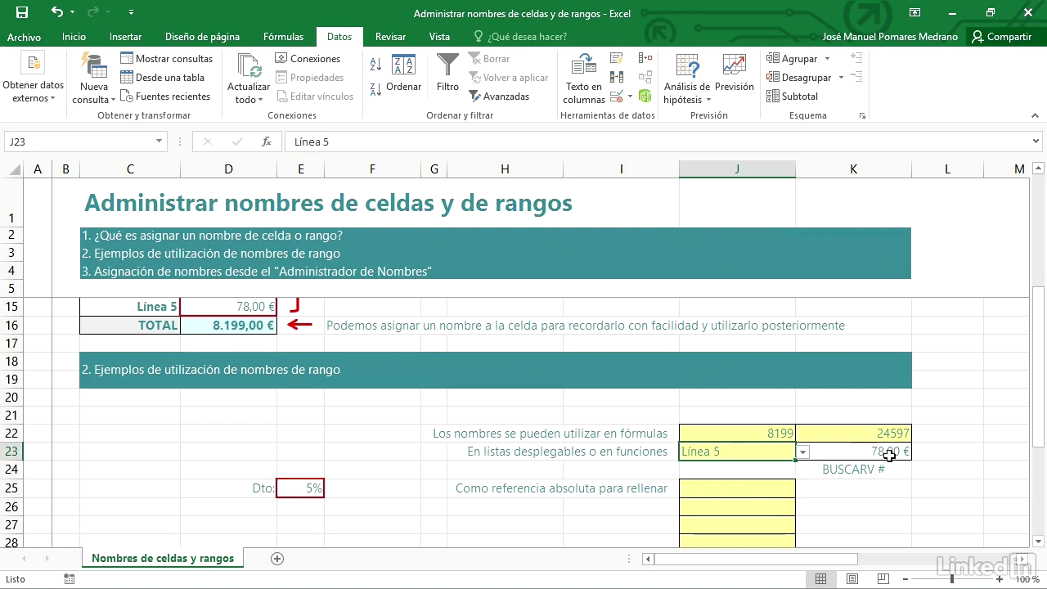
- Examine the TablaLineas argument in K23's BUSCARV formula without changing it
left_click(887, 455)
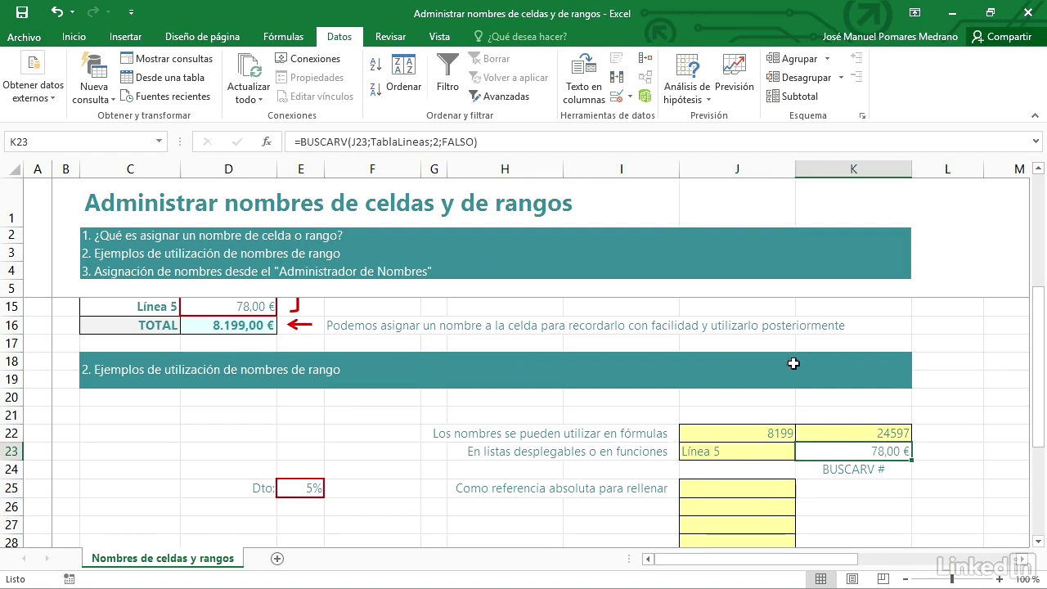
left_click_drag(370, 141, 431, 141)
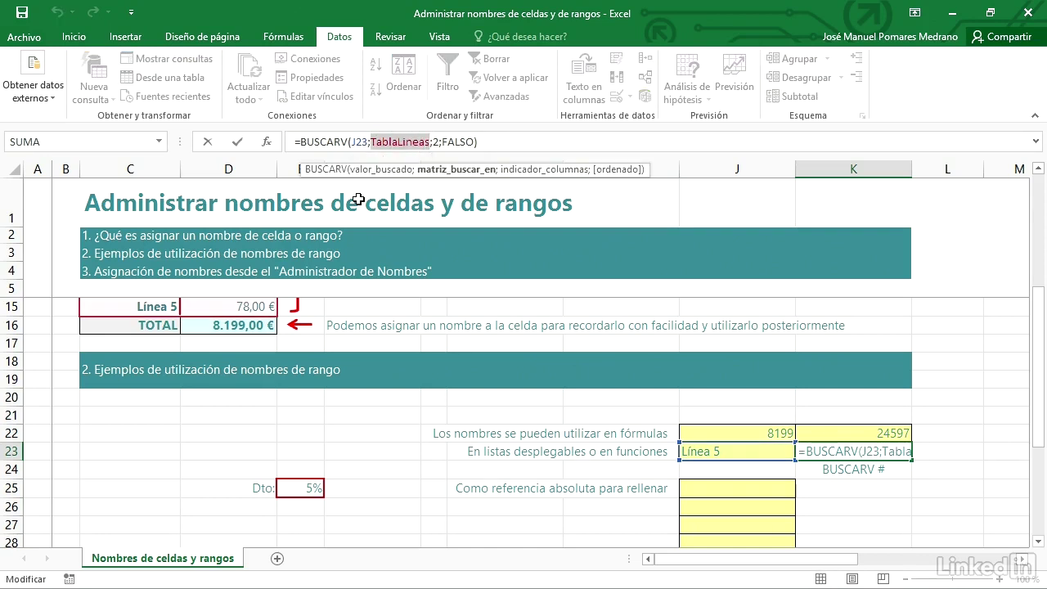
key("Return")
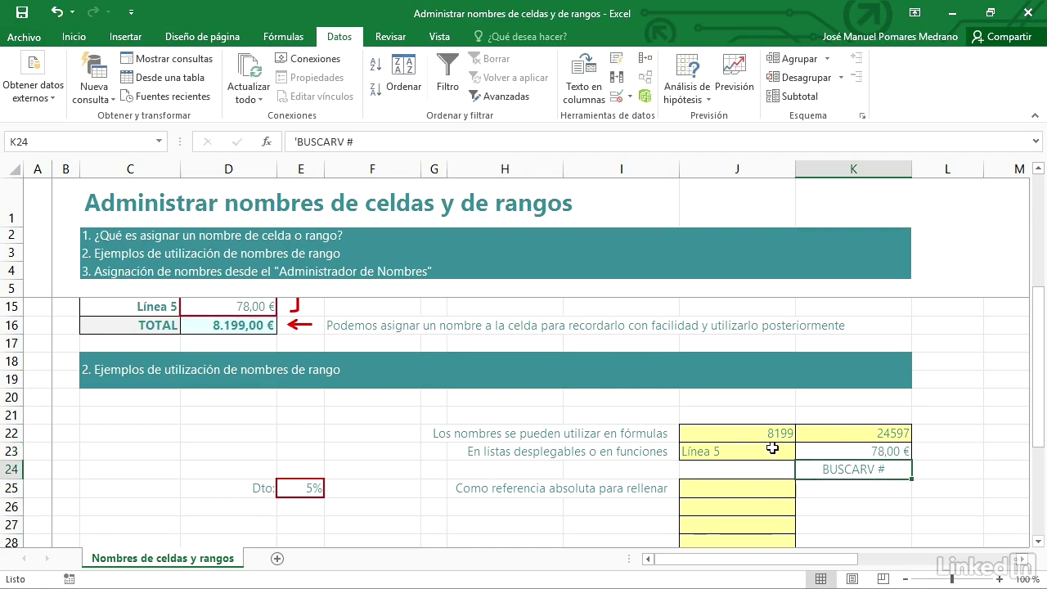
- Assign the name Dto to the discount percentage in cell E25
scroll(773, 447, "down", 2)
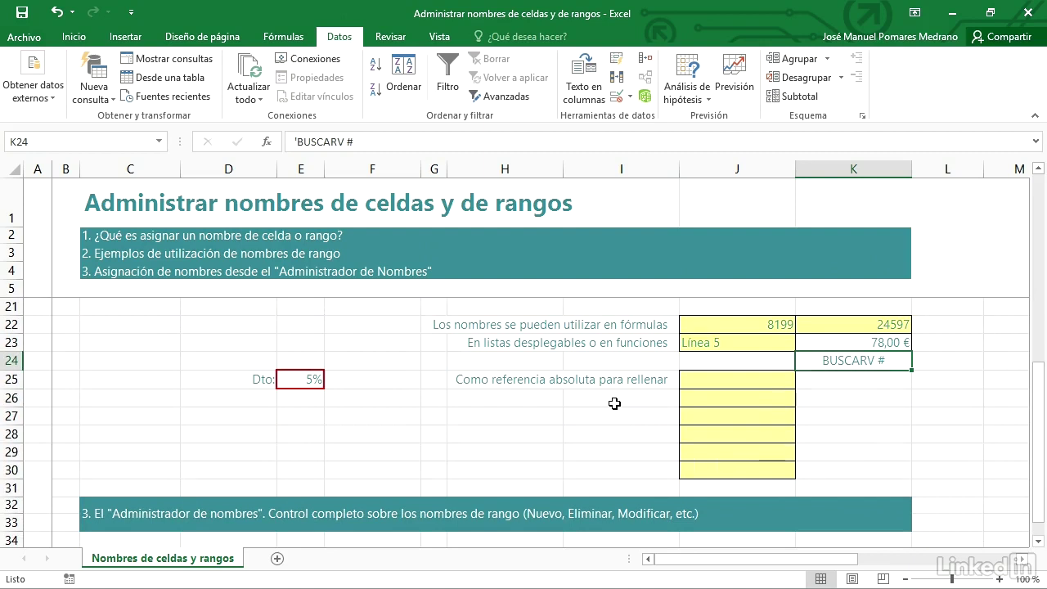
left_click(740, 381)
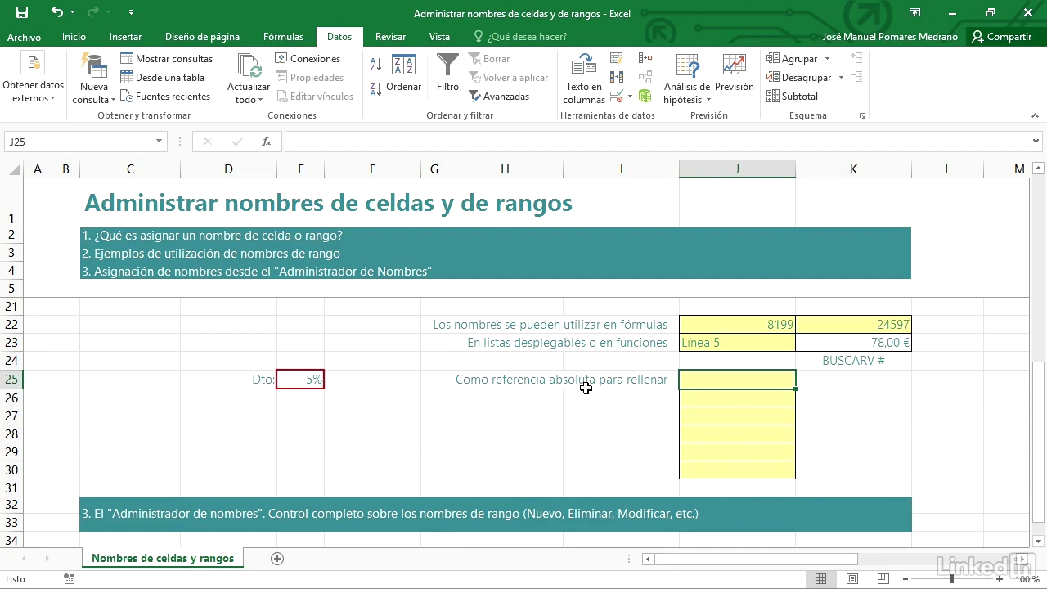
left_click(295, 378)
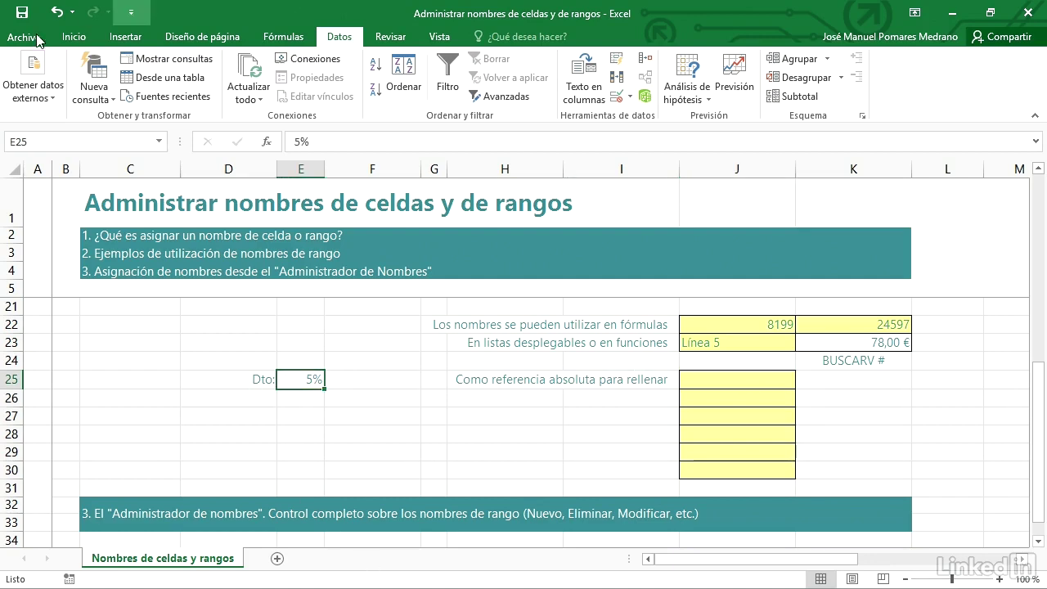
left_click(45, 145)
type("D")
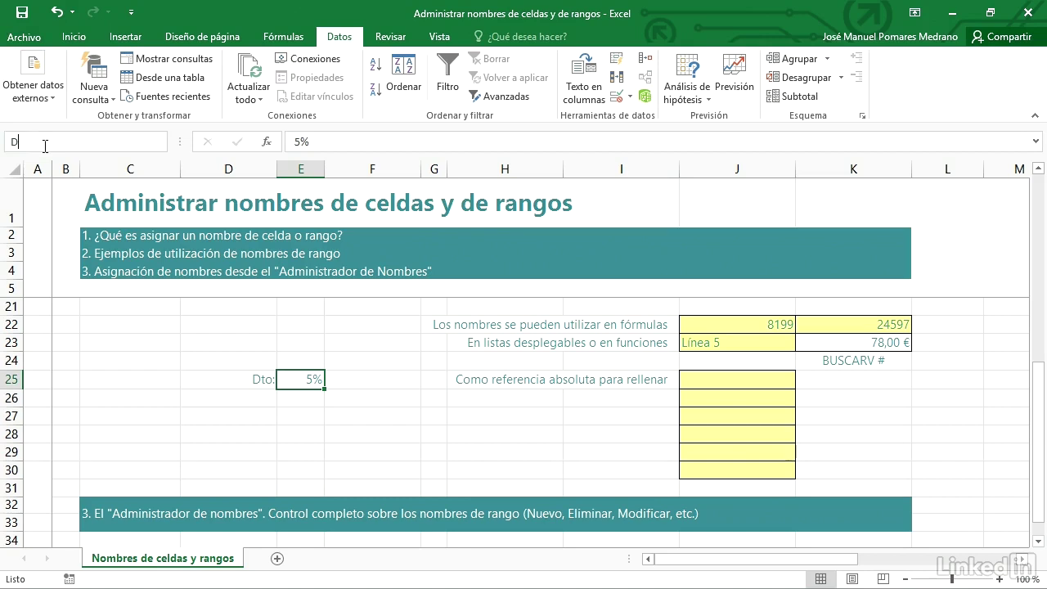
type("to")
left_click(300, 392)
mouse_move(300, 392)
left_mouse_down()
mouse_move(292, 409)
mouse_move(300, 384)
left_mouse_up()
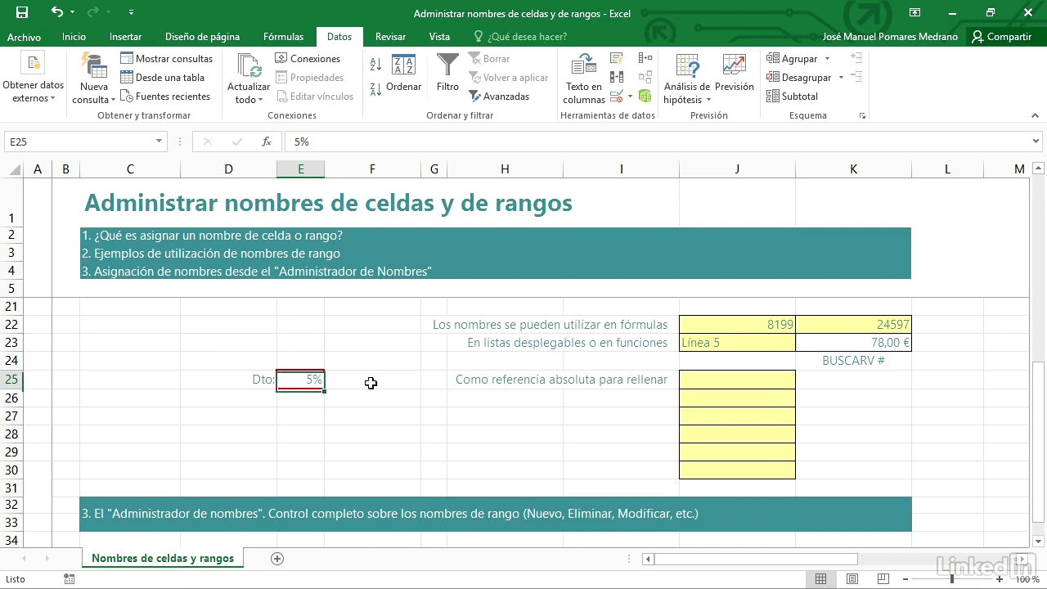
- Enter the formula =Dto*256 in cell J25 and fill it down to J30
left_click(776, 382)
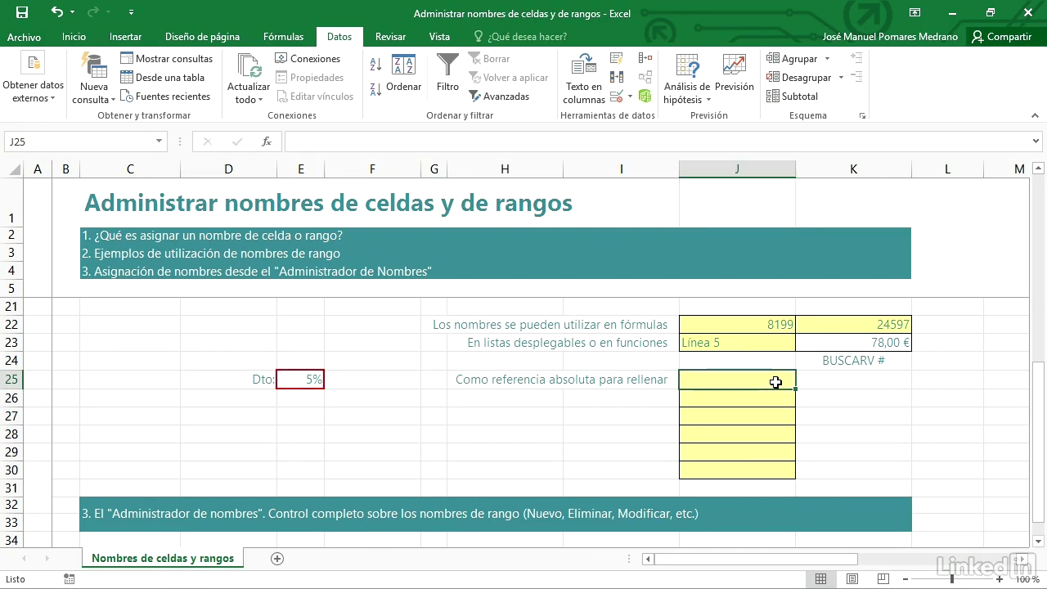
type("=dt")
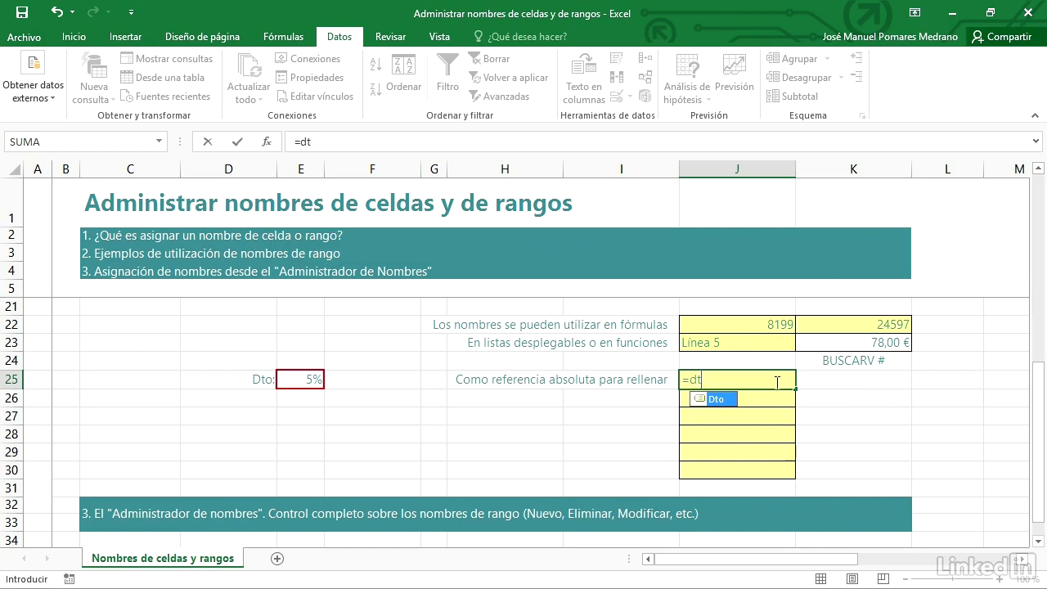
key("Tab")
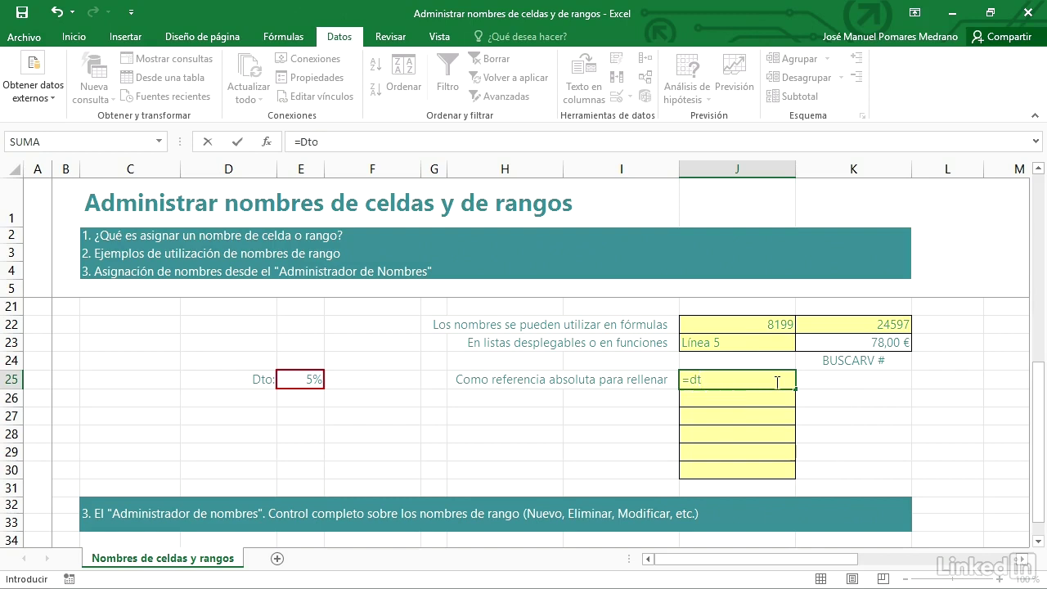
type("*256")
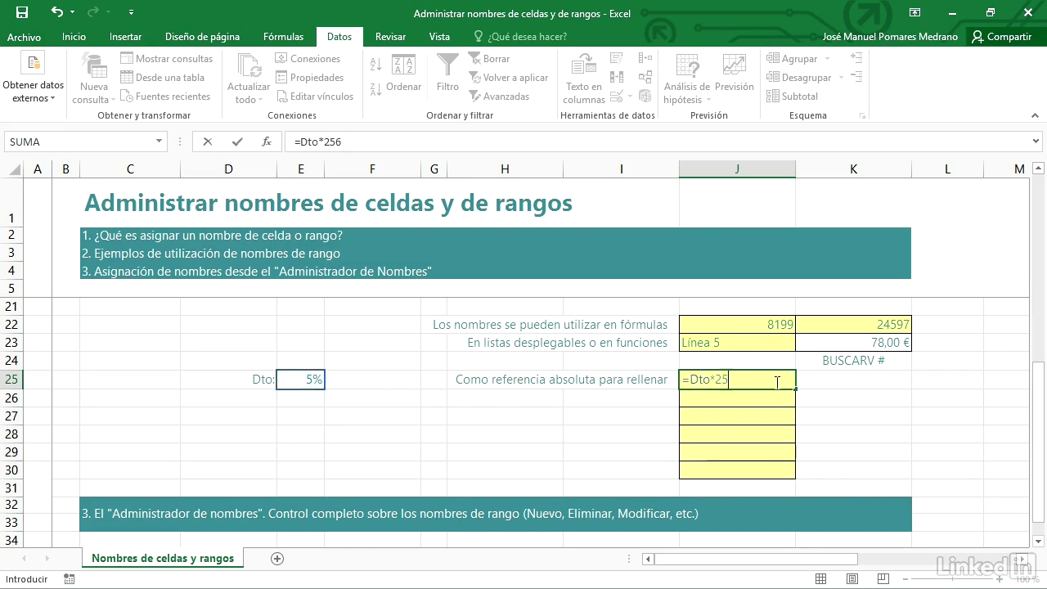
key("Return")
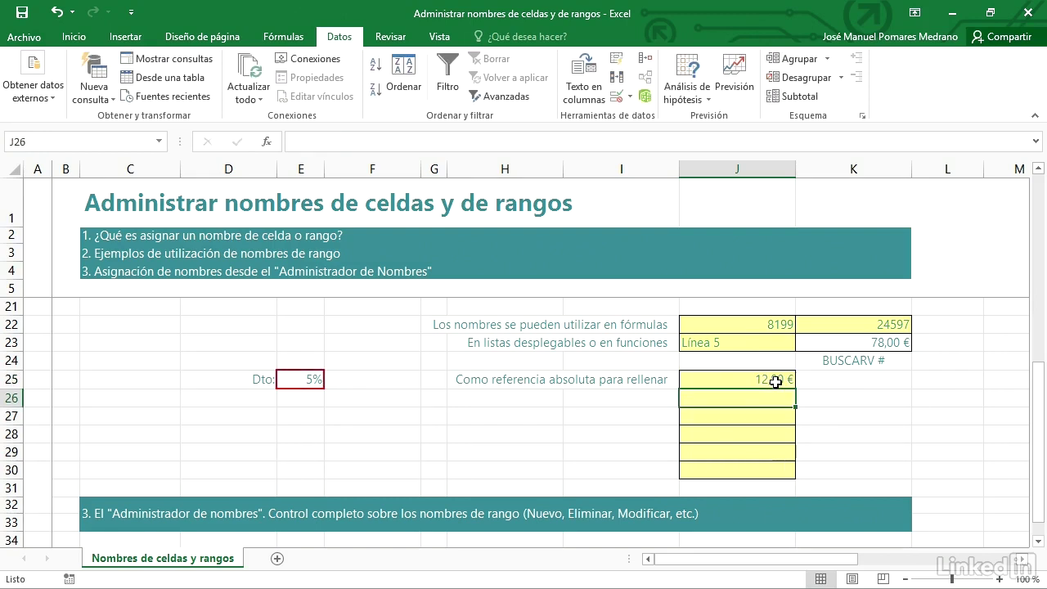
left_click(780, 379)
left_click_drag(796, 390, 731, 474)
- Check the formula in each of the filled cells J25:J30 for the Dto reference
left_click(753, 378)
key("Down")
key("Down")
key("Down")
key("Down")
key("Down")
key("Up")
key("Up")
key("Up")
key("Up")
key("Up")
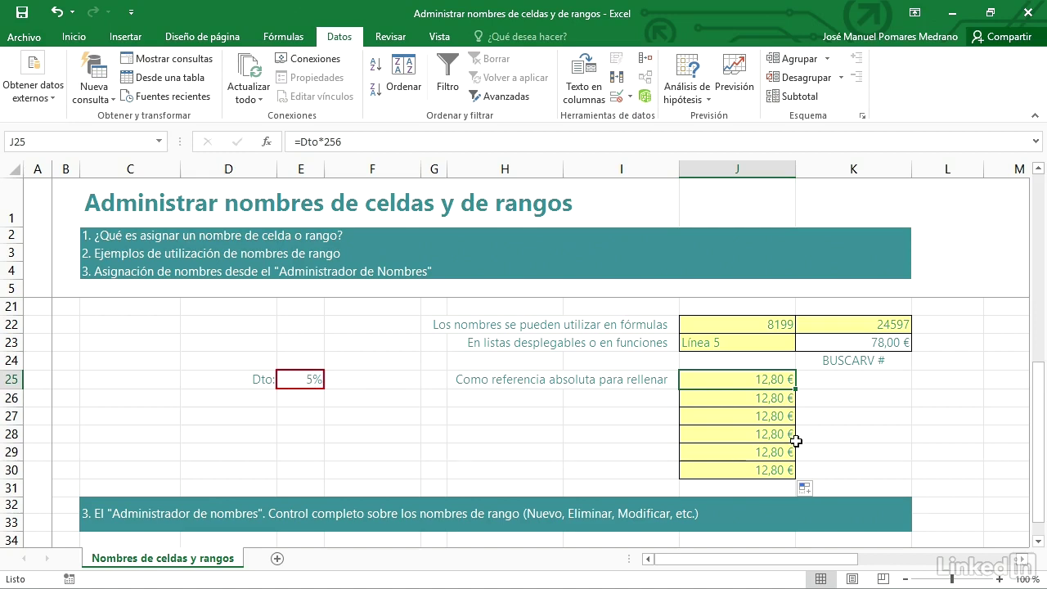
left_click(743, 416)
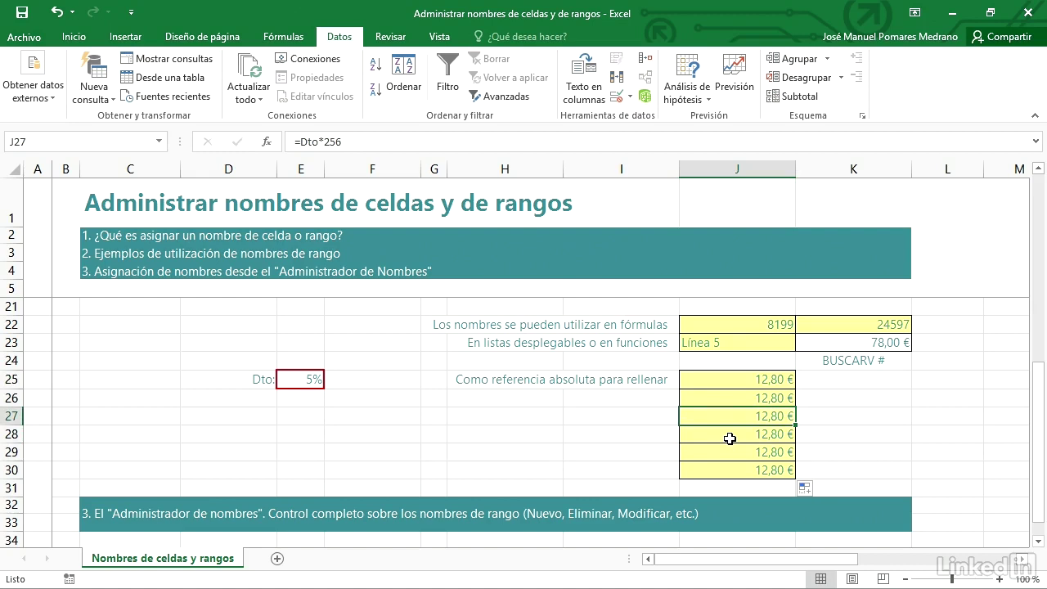
- Open the name manager from cell D36 and examine what ListaLineas, RangoLineas, TablaLineas and TotalGeneral refer to
scroll(712, 542, "down", 3)
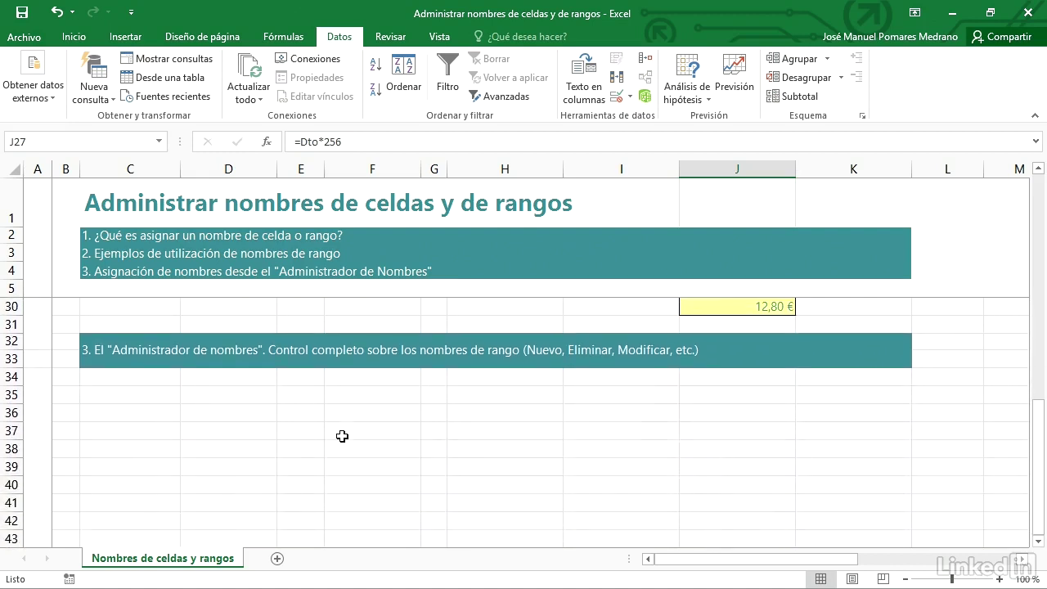
left_click(227, 413)
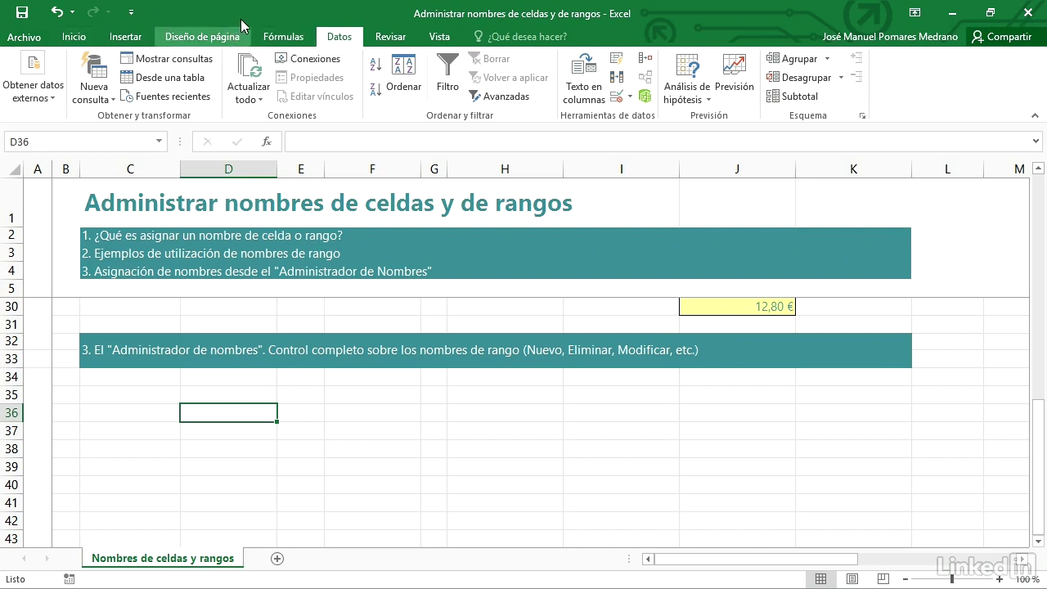
left_click(284, 38)
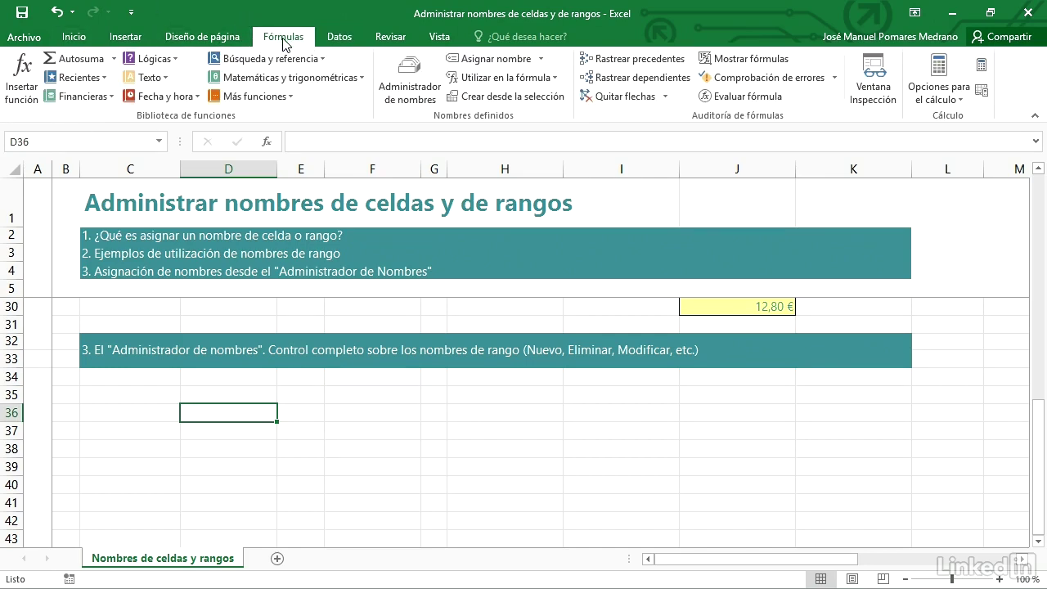
left_click(412, 79)
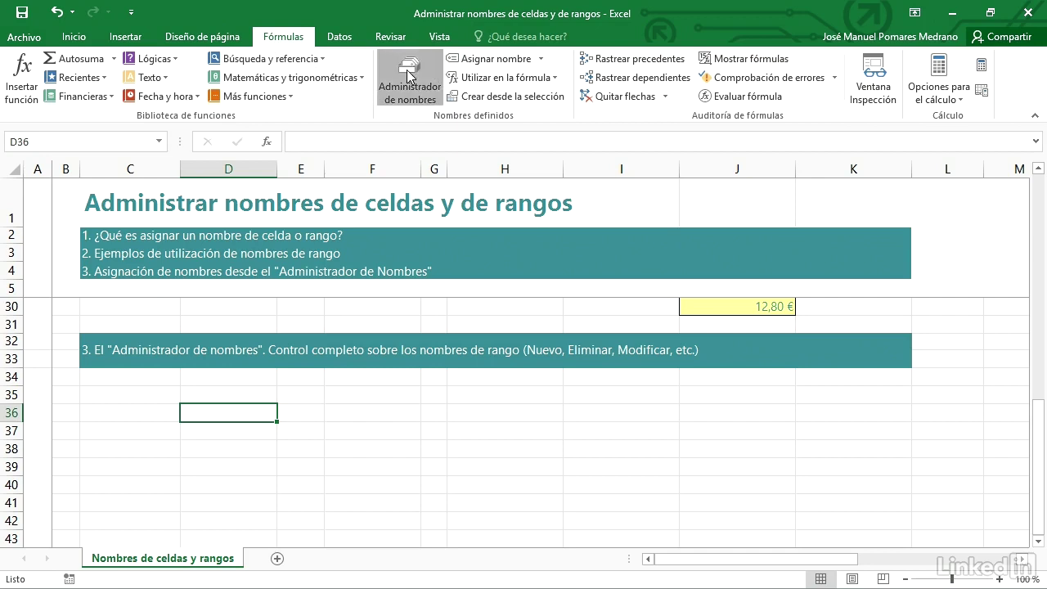
left_click_drag(513, 19, 611, 39)
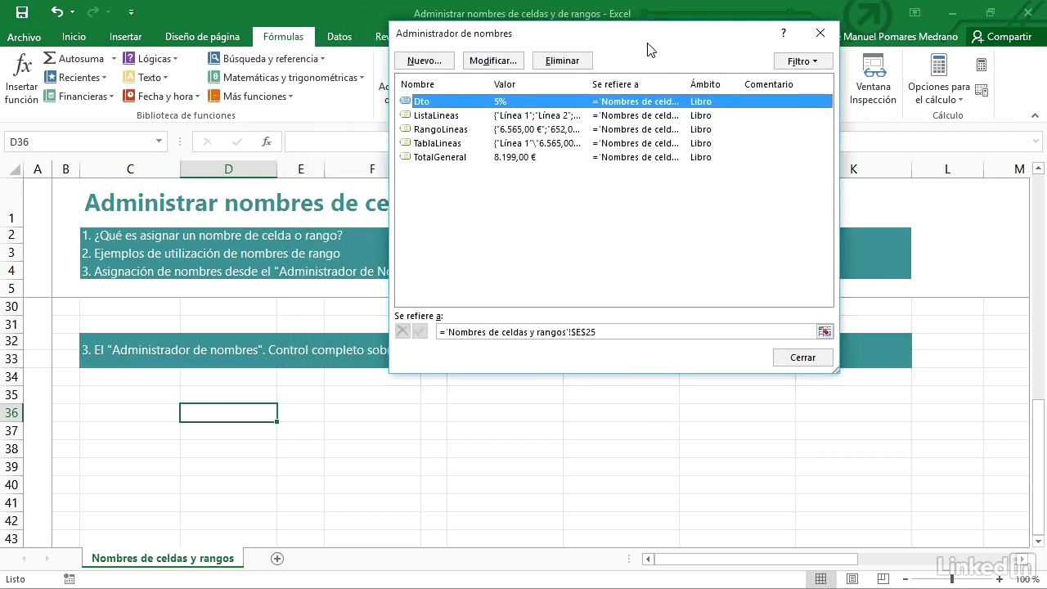
left_click(434, 115)
left_click(436, 129)
left_click(436, 143)
left_click(437, 157)
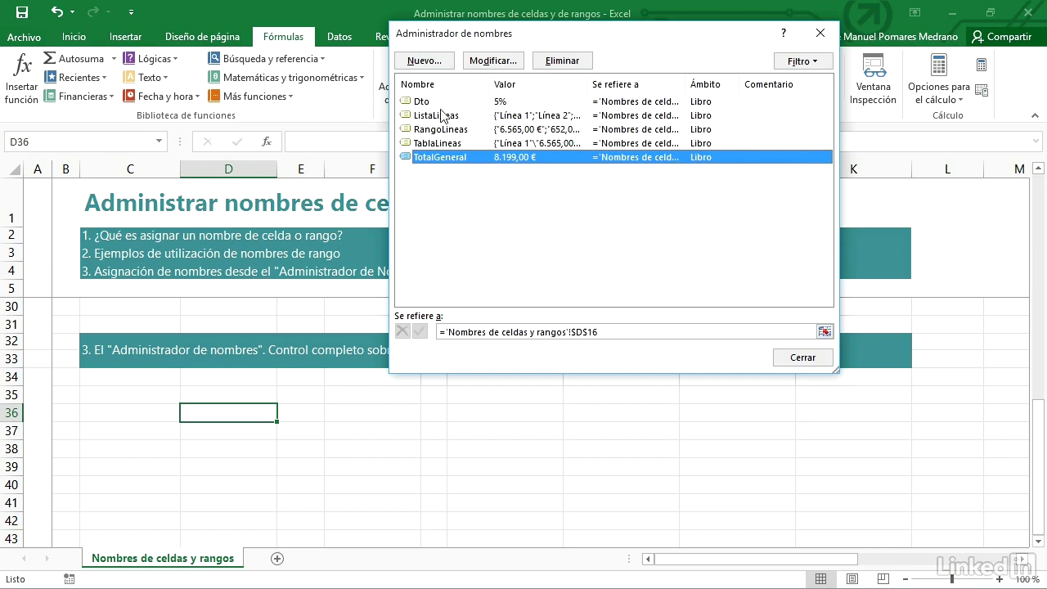
- View the name manager's form for a new name and the edit form for TablaLineas without changing anything, and close the manager
left_click(423, 64)
left_click(694, 273)
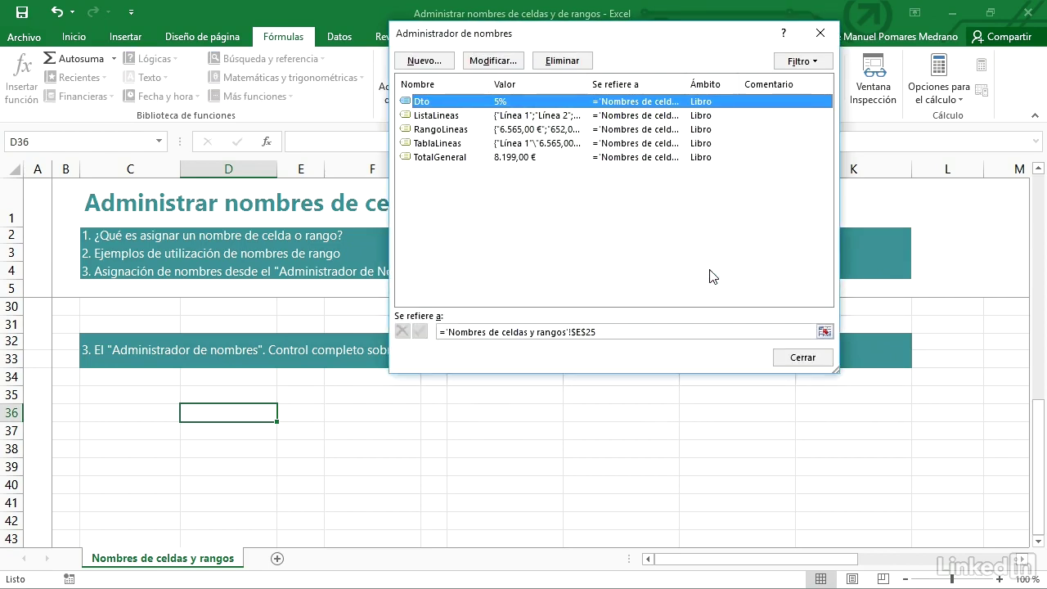
left_click(440, 119)
left_click(442, 129)
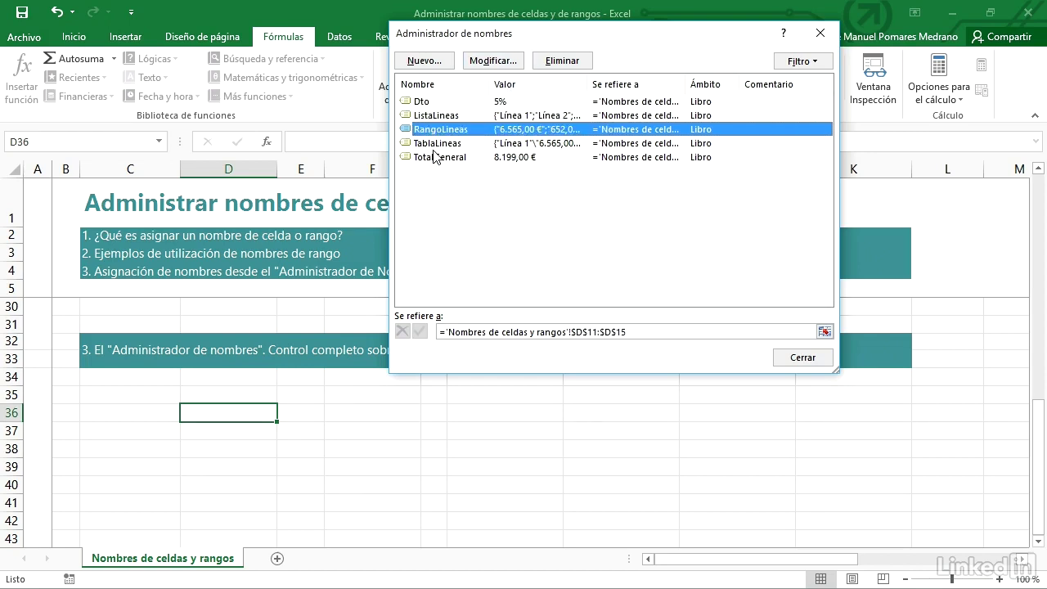
left_click(437, 144)
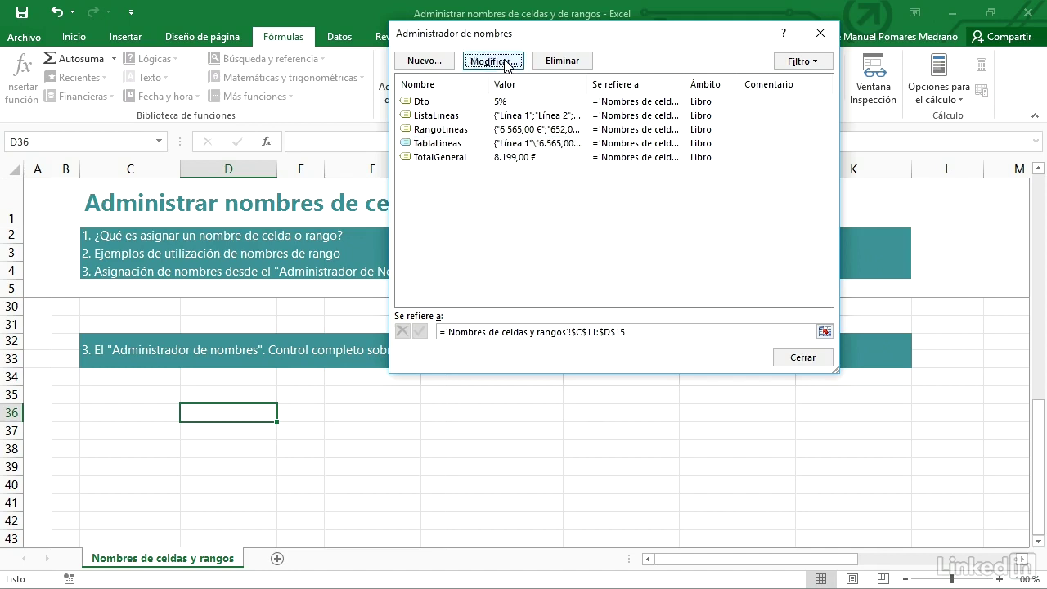
left_click(501, 61)
left_click(700, 276)
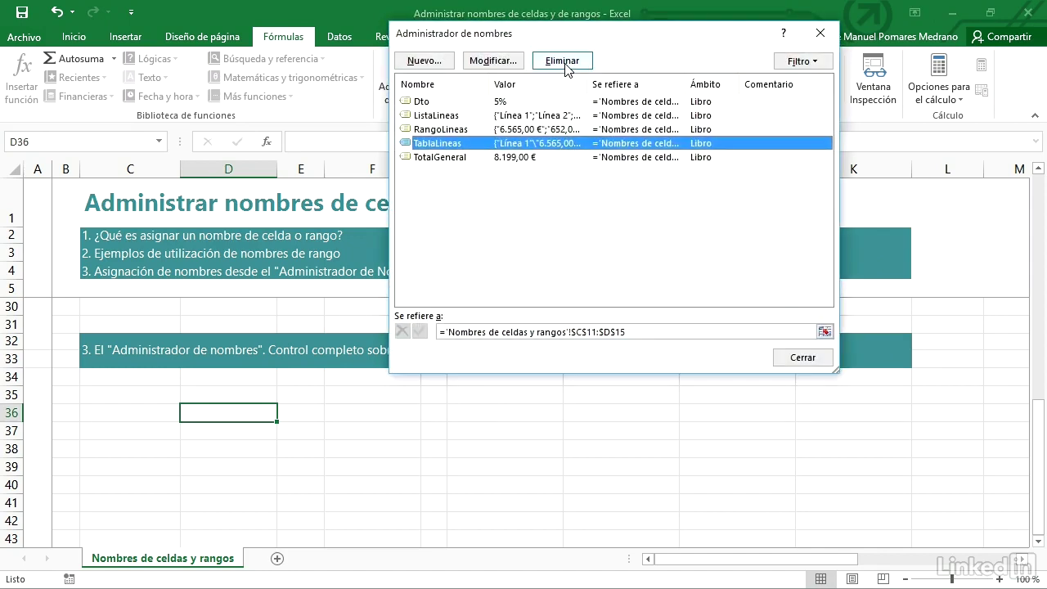
left_click(783, 358)
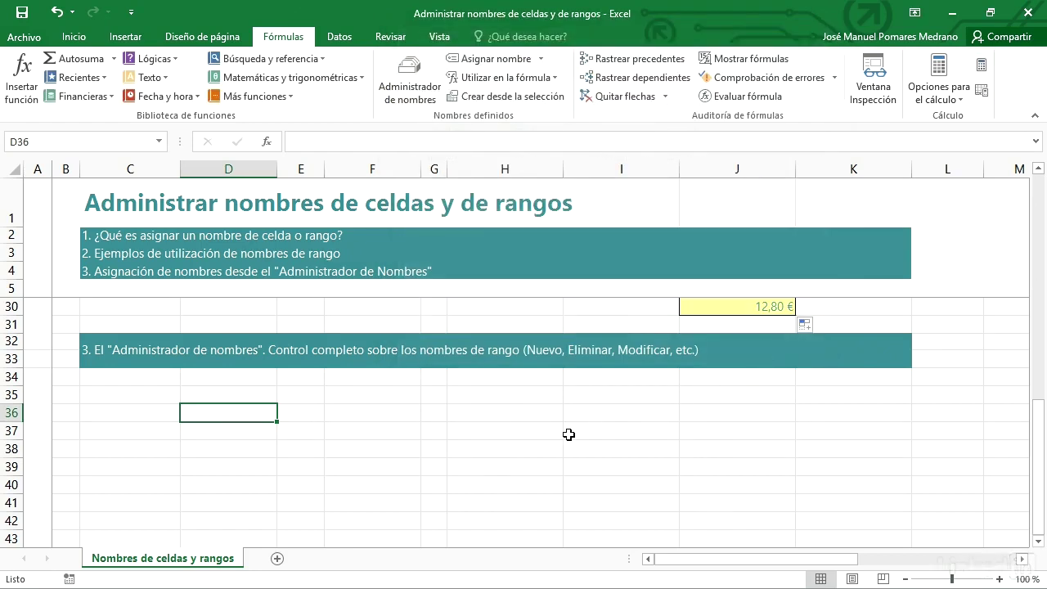